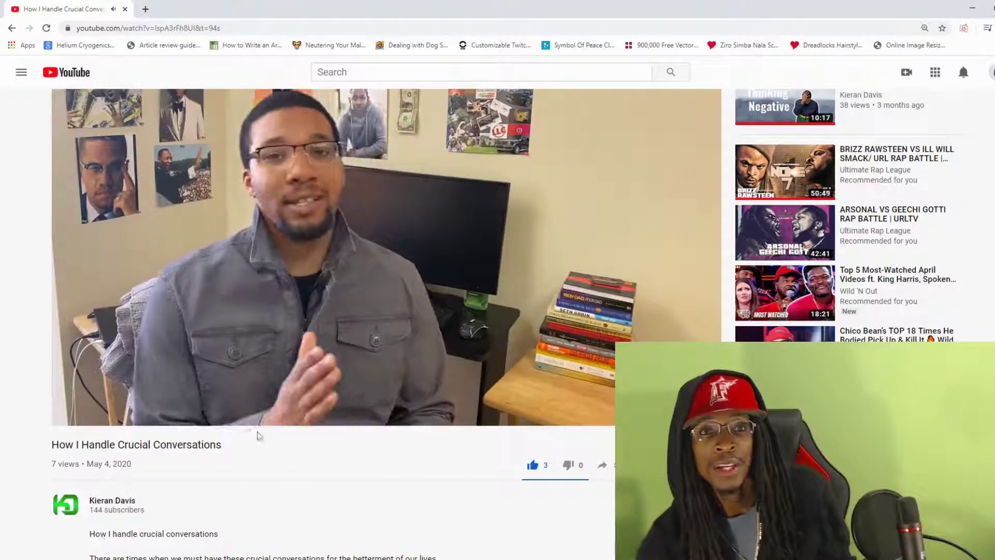
# Pause the 'How I Handle Crucial Conversations' video at 0:35.
pyautogui.click(71, 415)
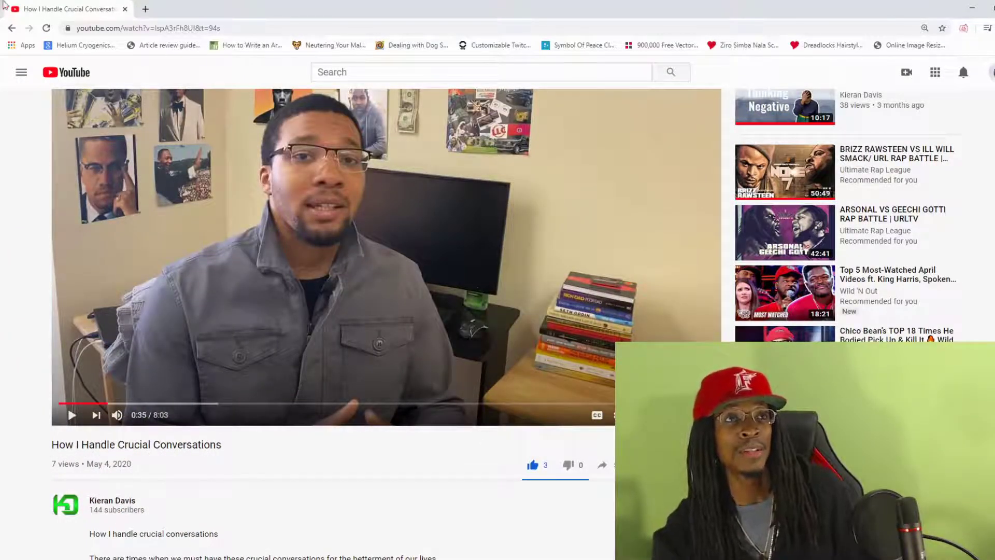
# Open the PGnGM Twitch channel in a new tab and scroll down to its panels.
pyautogui.click(145, 8)
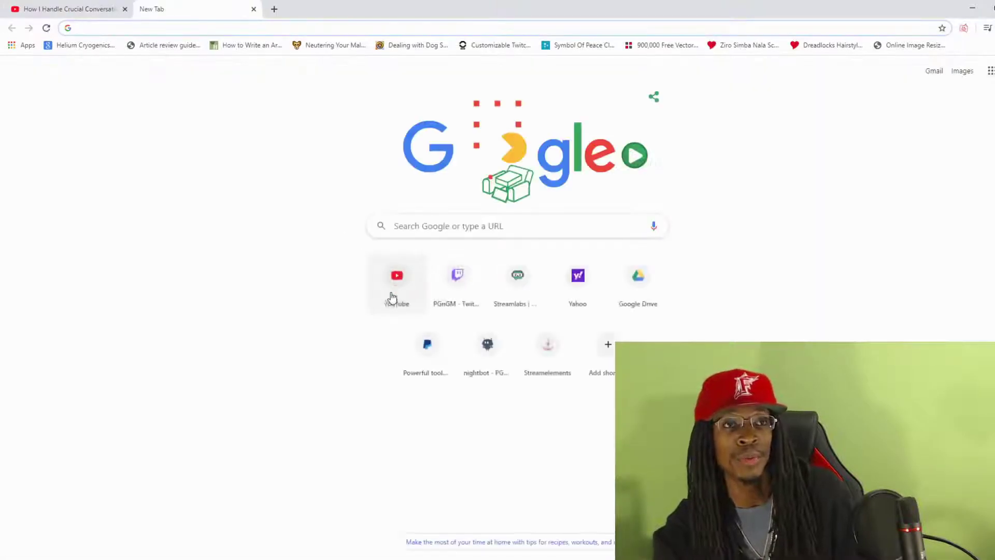
pyautogui.click(452, 290)
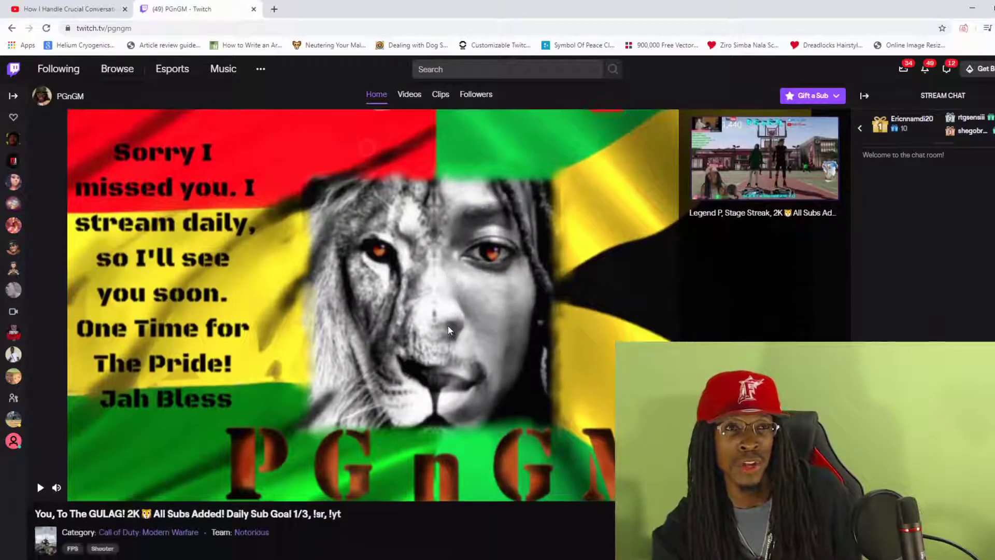
pyautogui.scroll(-4, 448, 326)
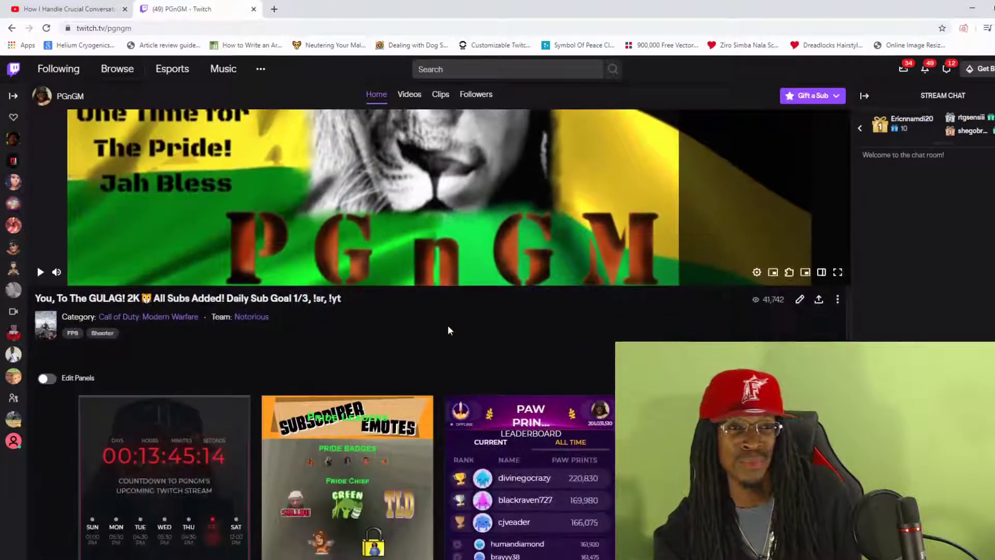
pyautogui.scroll(-3, 441, 335)
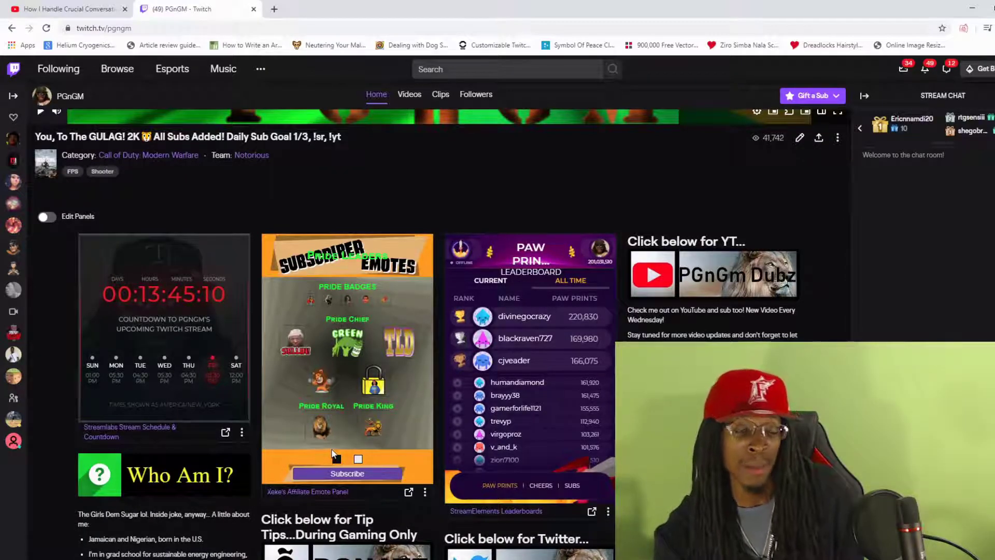
pyautogui.scroll(-1, 340, 386)
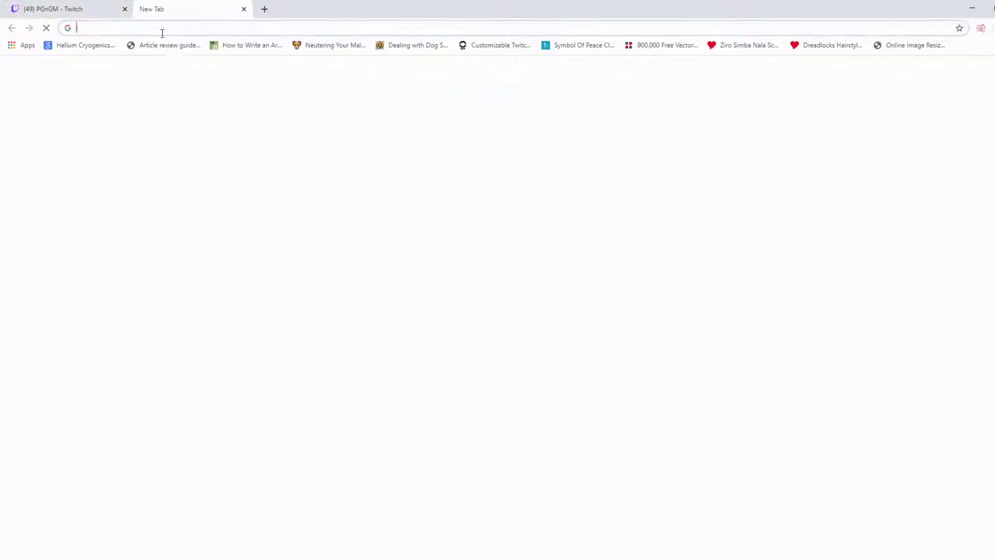
# In a new tab, search for a free transparent Neil deGrasse Tyson image.
pyautogui.click(145, 9)
pyautogui.click(178, 30)
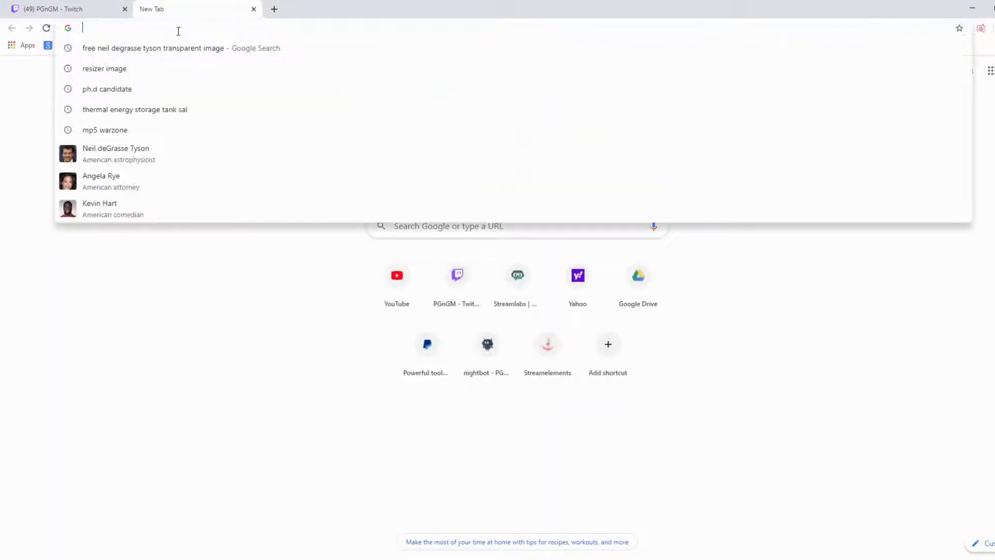
pyautogui.write('nei')
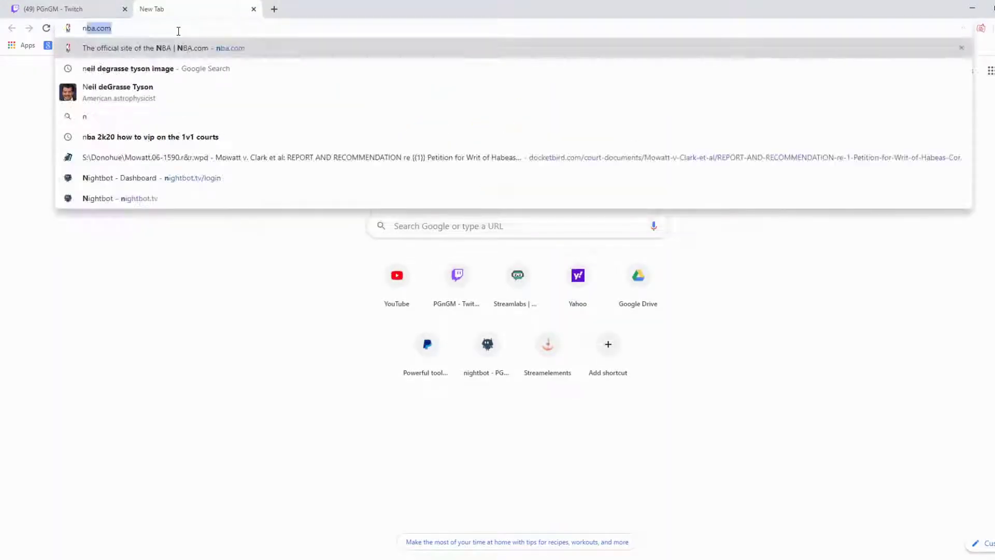
pyautogui.write('l')
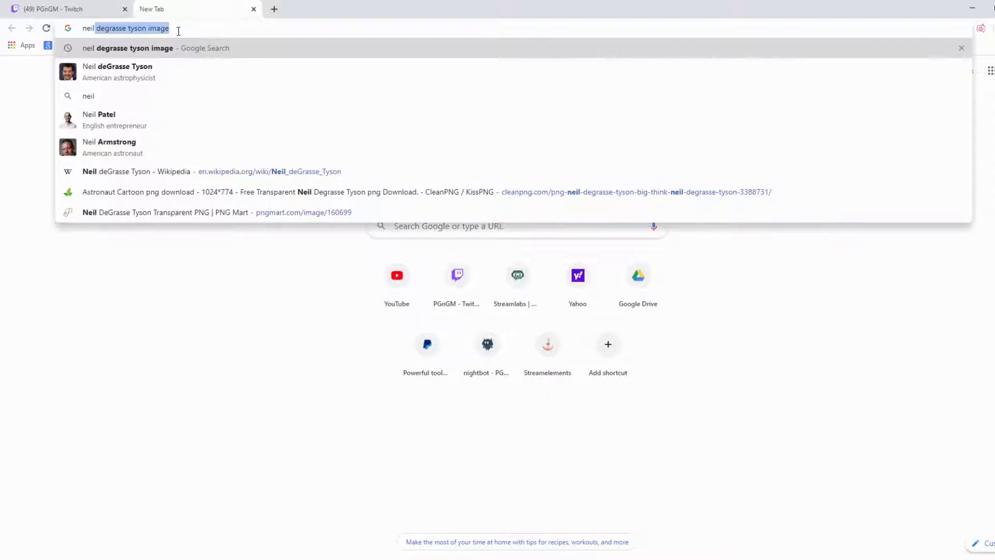
pyautogui.write(' degrasse')
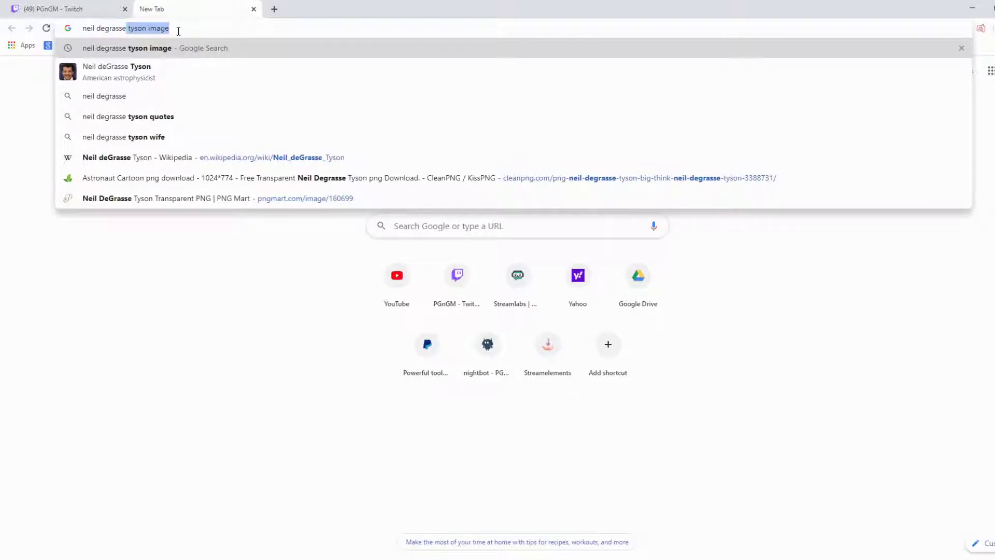
pyautogui.write(' tyson')
pyautogui.press('BackSpace')
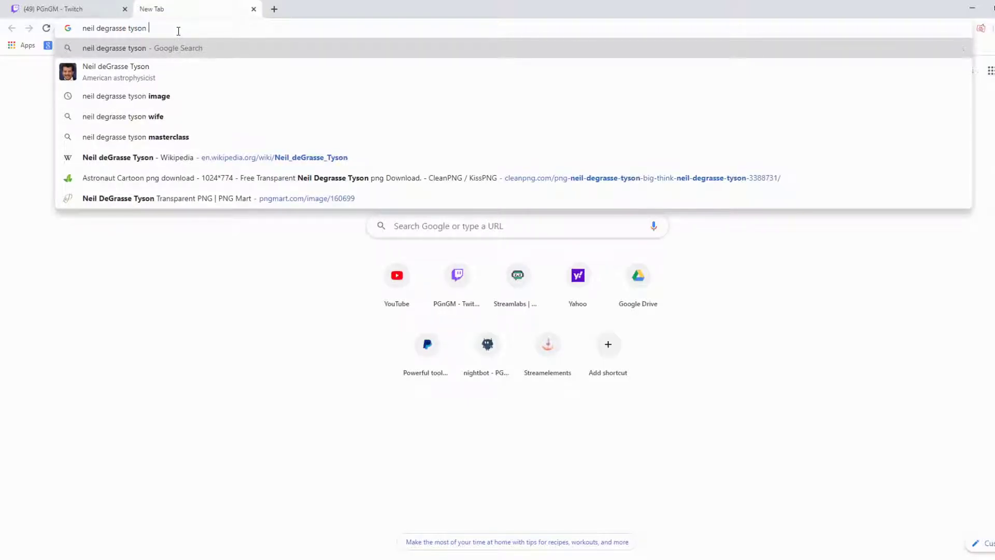
pyautogui.write('free ')
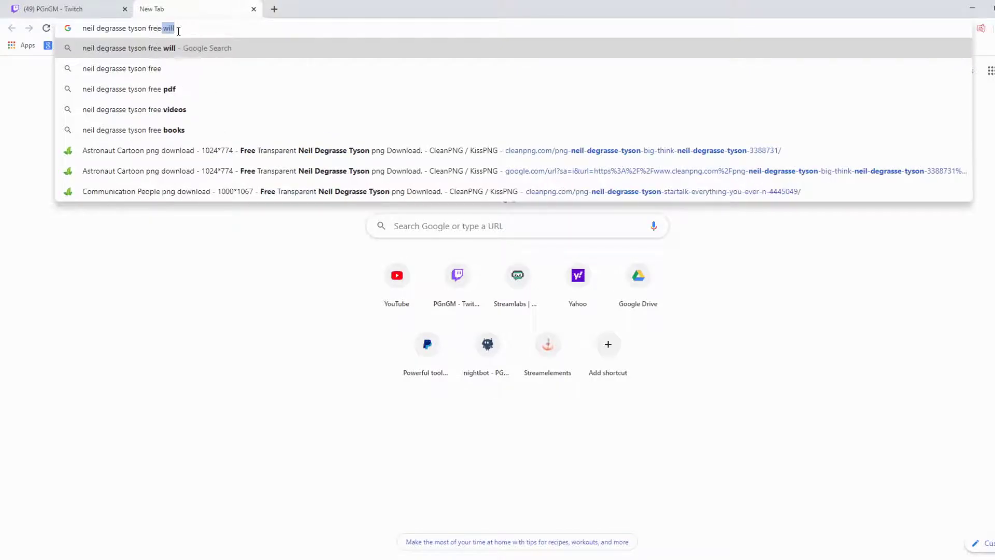
pyautogui.write('image')
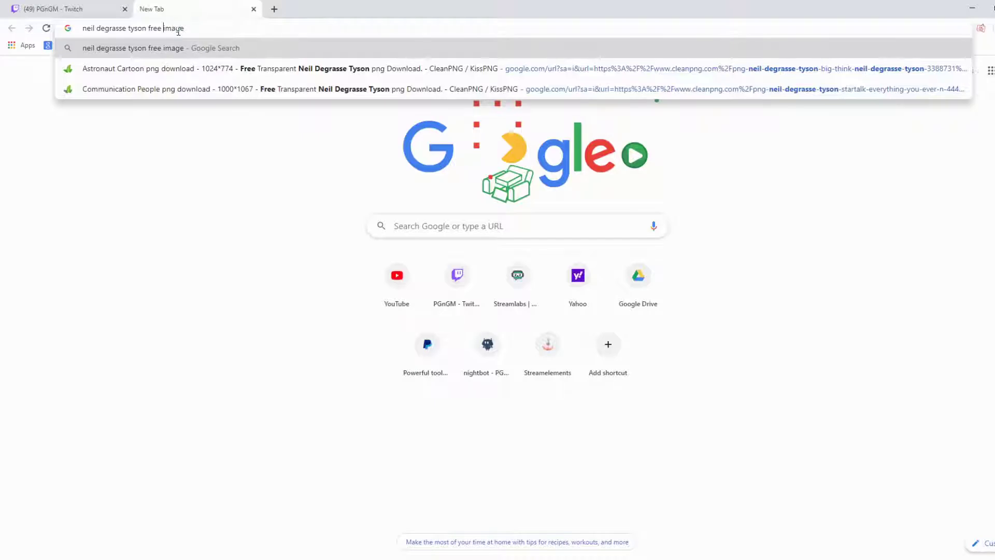
pyautogui.write('transpa')
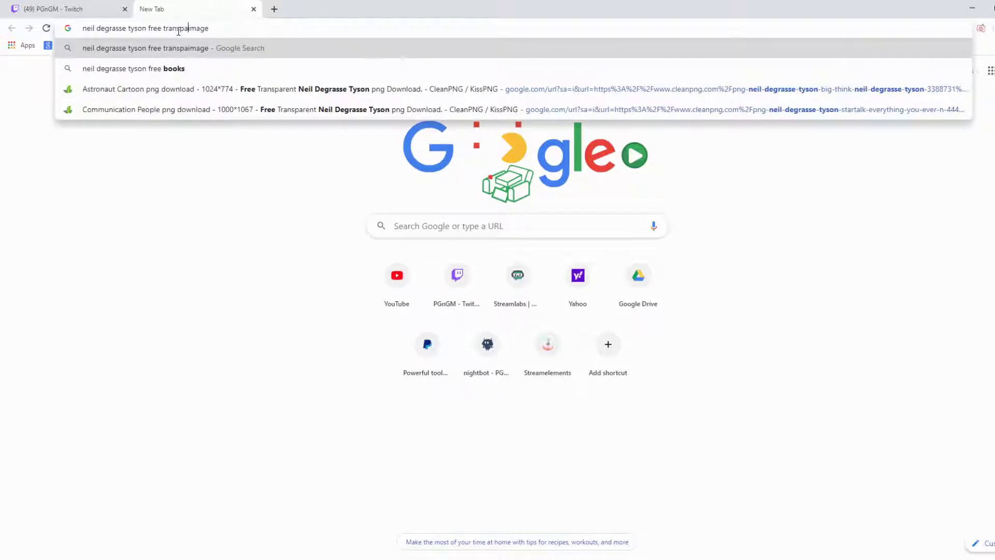
pyautogui.write('rent')
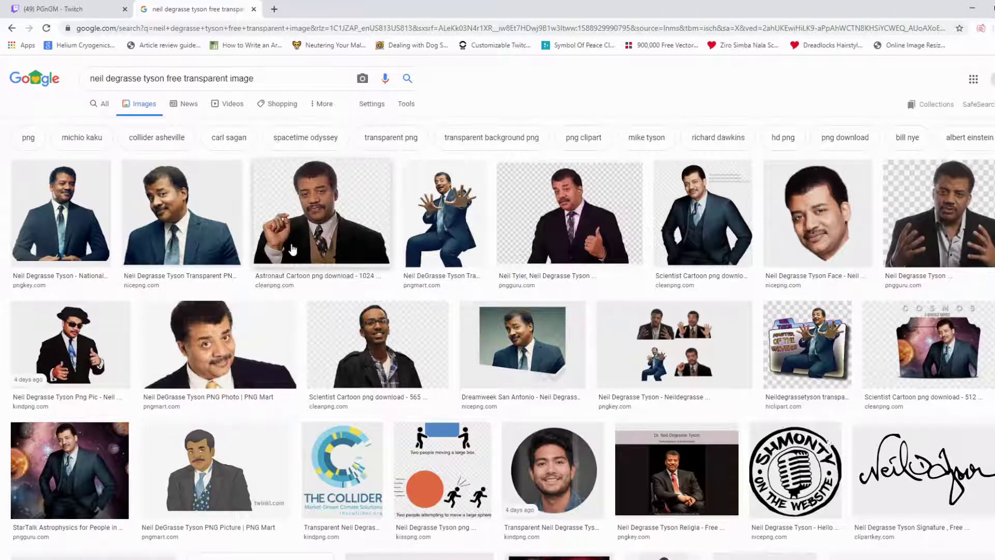
# Open the PNG Mart Tyson image, confirm it is free for personal use, and download the PNG.
pyautogui.click(455, 212)
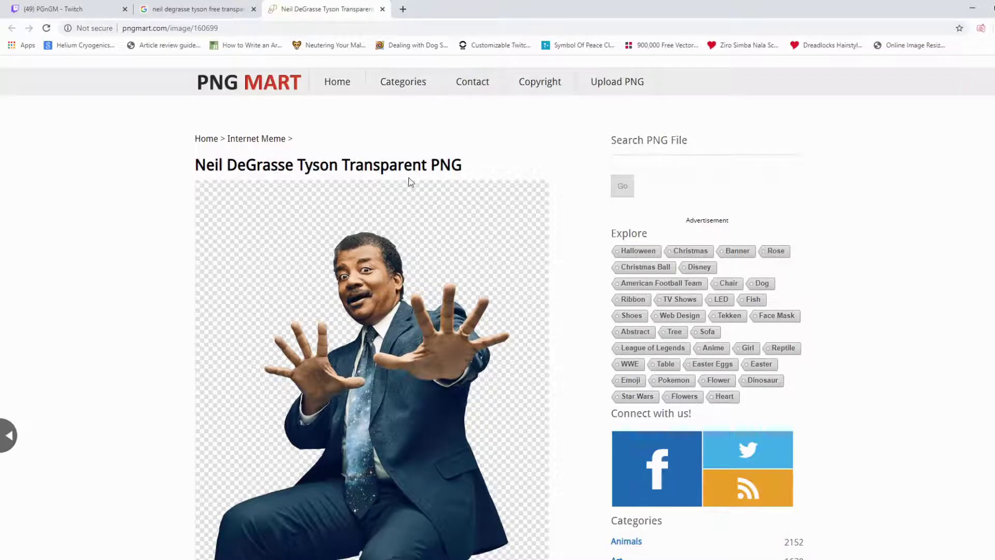
pyautogui.scroll(-8, 516, 265)
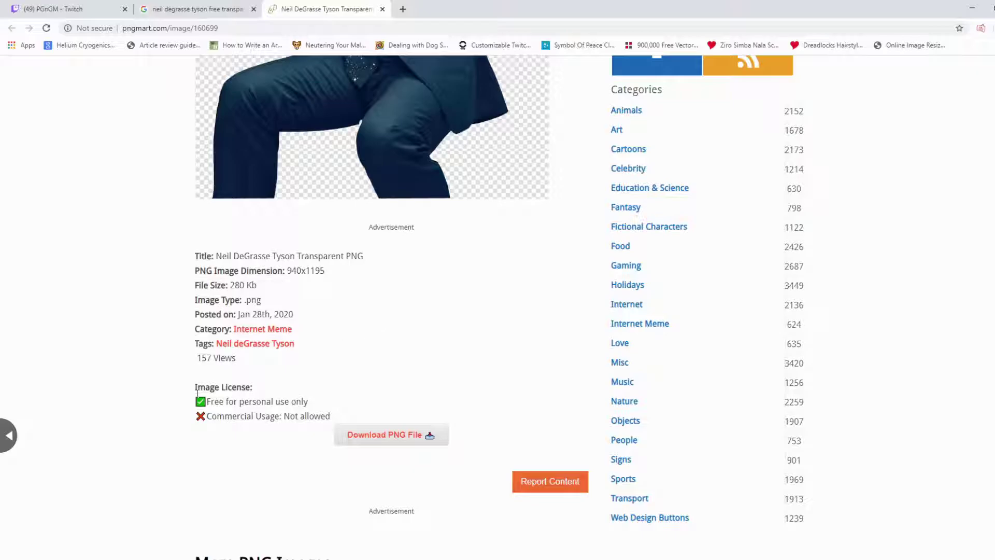
pyautogui.moveTo(313, 400); pyautogui.dragTo(278, 402)
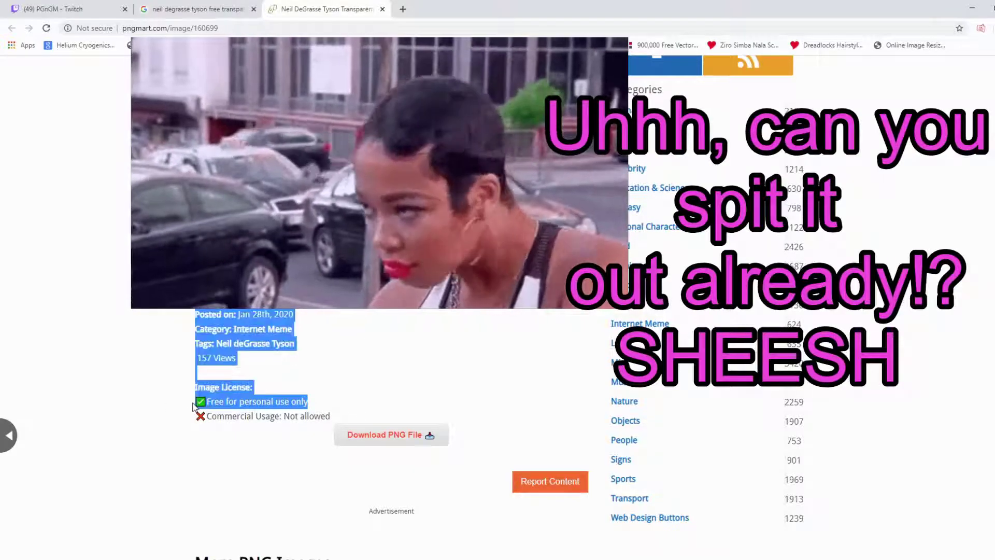
pyautogui.moveTo(218, 401); pyautogui.dragTo(309, 403)
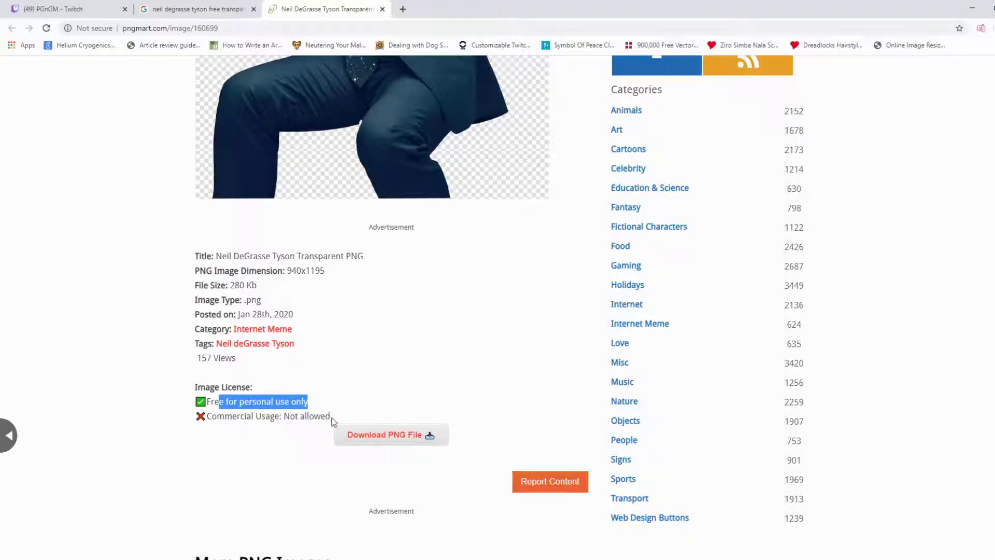
pyautogui.click(423, 411)
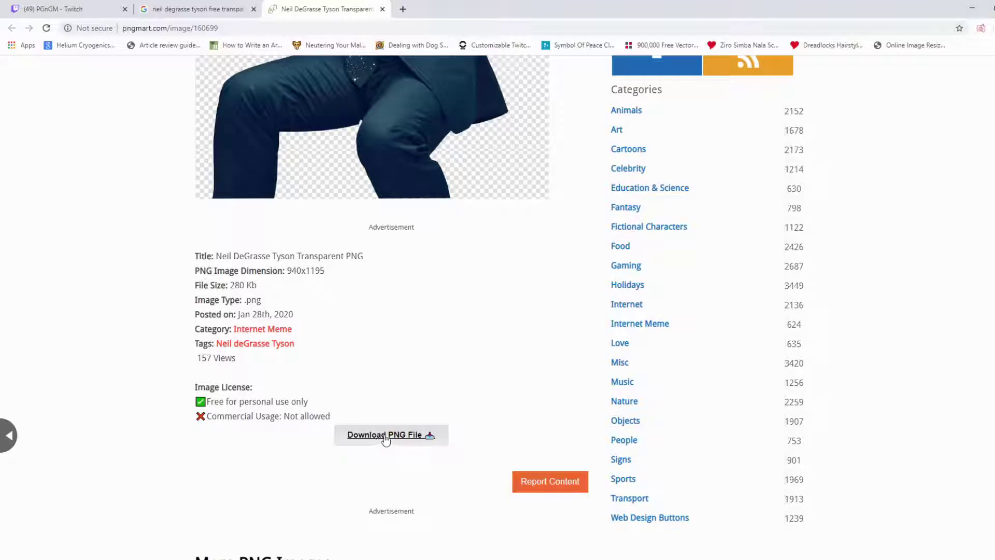
pyautogui.click(385, 439)
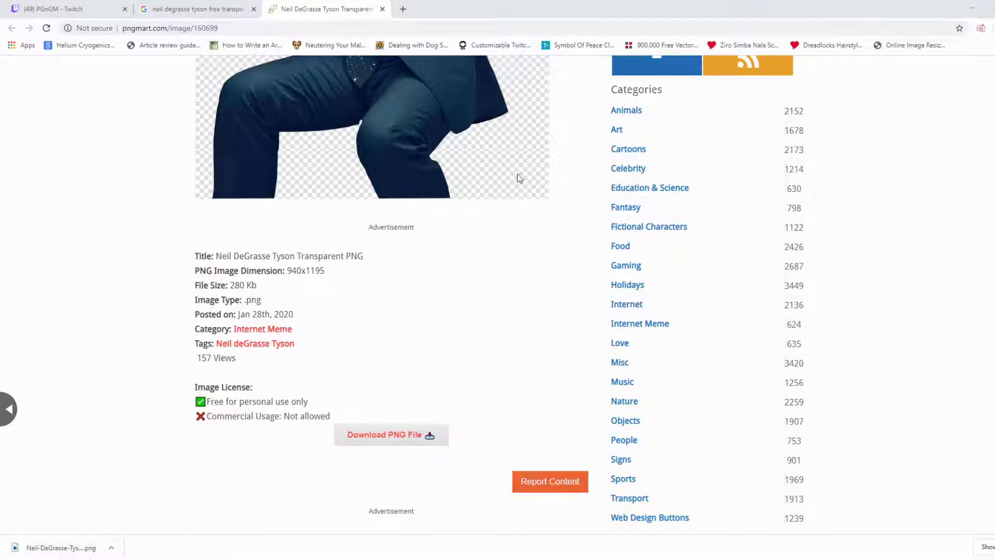
# Search Google for 'image resizer', fix the typo, and open the resizeimage.net result.
pyautogui.click(403, 9)
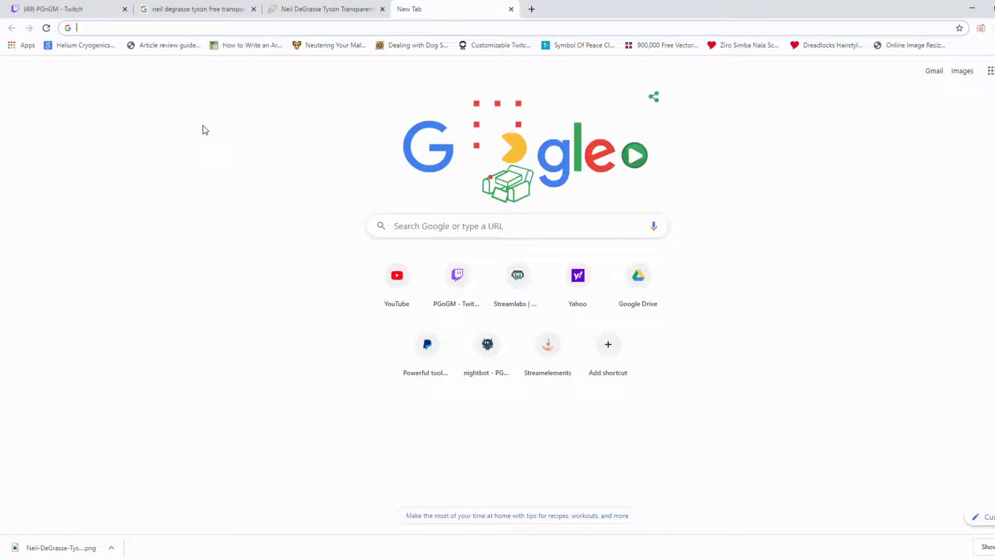
pyautogui.write('re')
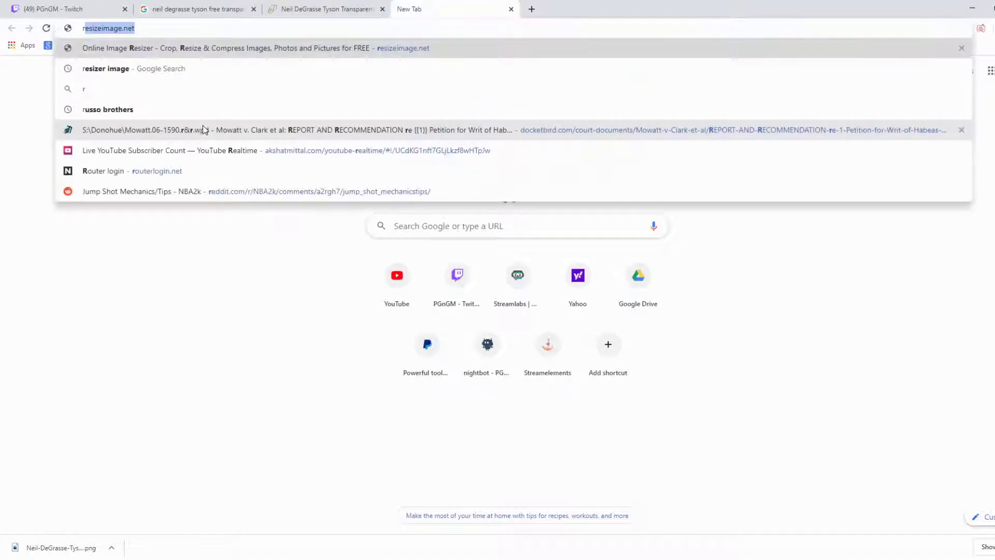
pyautogui.press('BackSpace')
pyautogui.press('BackSpace')
pyautogui.write('ima')
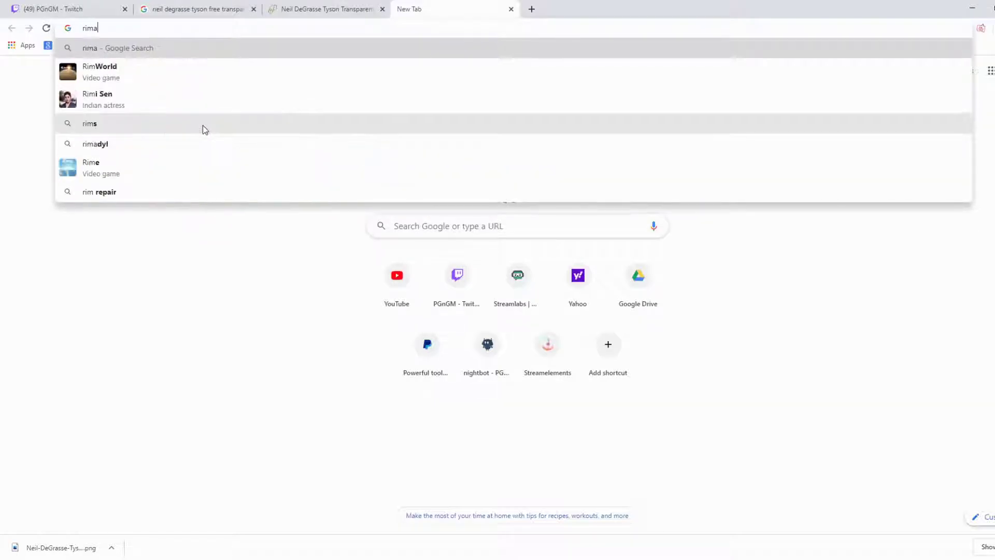
pyautogui.write('ge resizer')
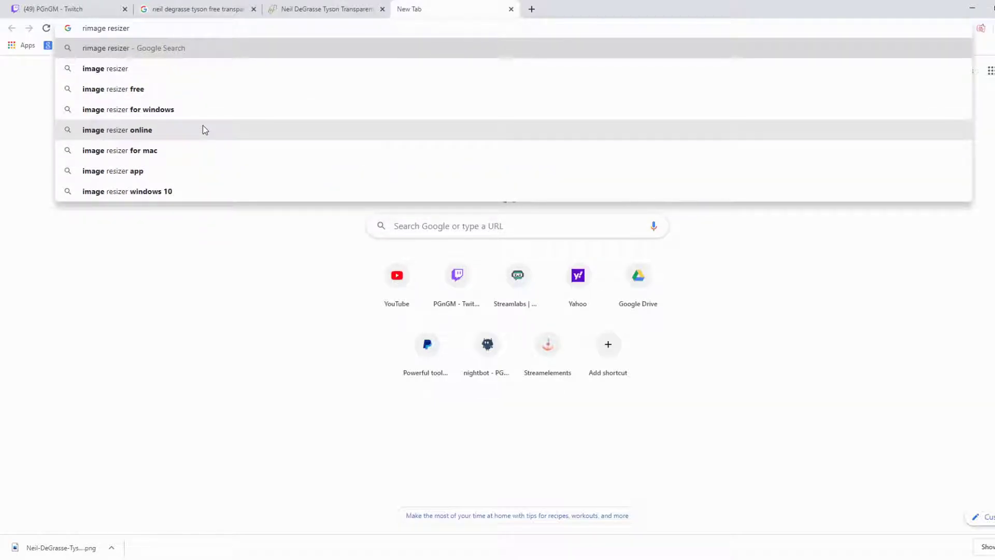
pyautogui.press('Return')
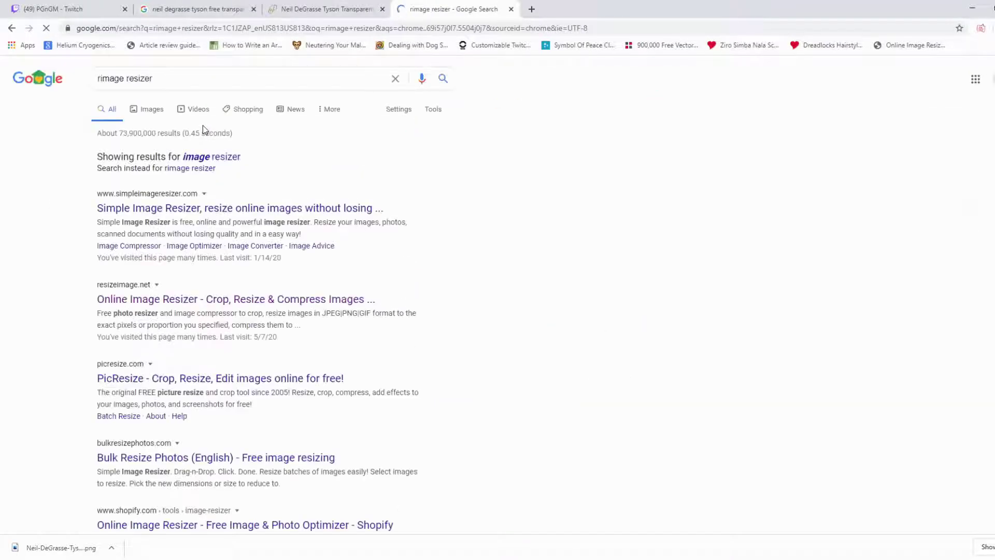
pyautogui.click(102, 79)
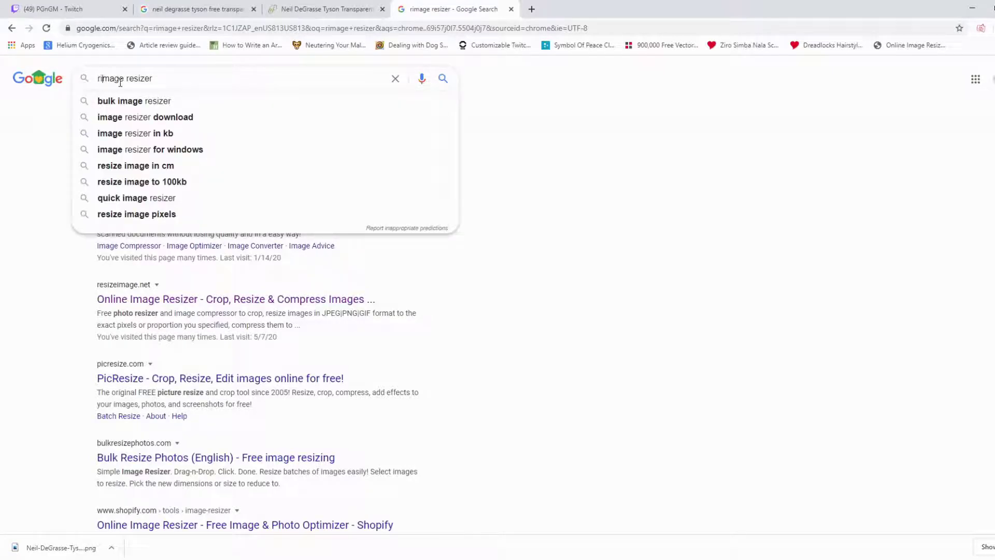
pyautogui.press('BackSpace')
pyautogui.press('Return')
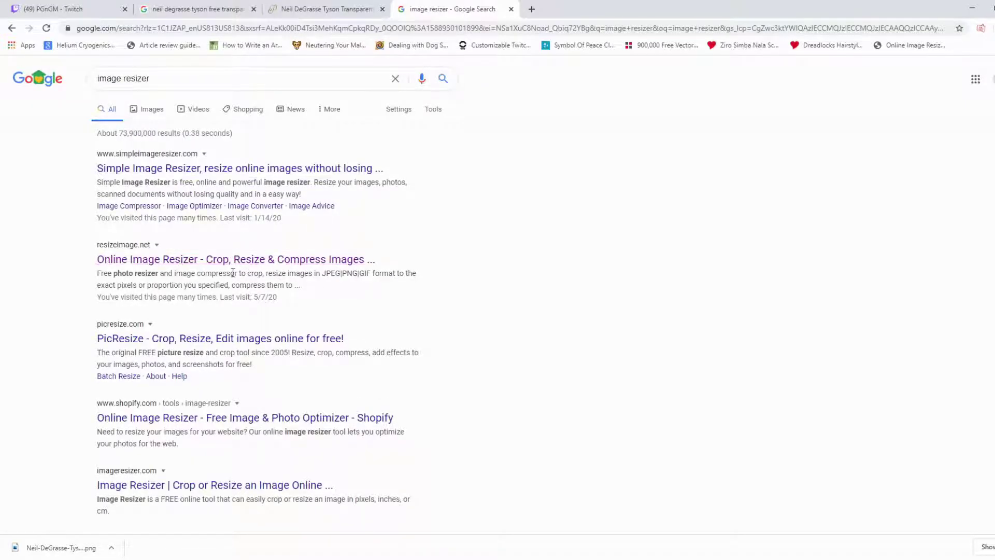
pyautogui.click(205, 267)
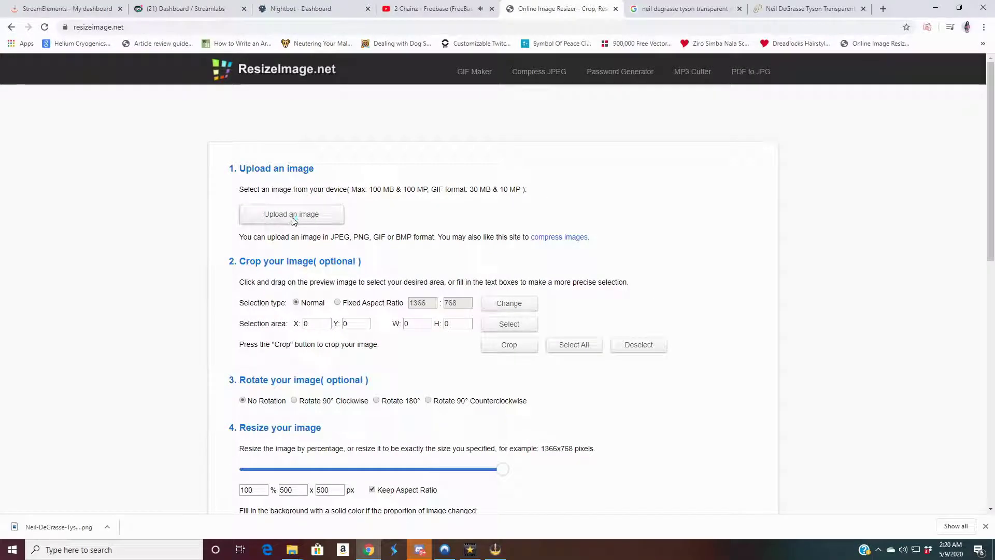
# Upload Neil-DeGrasse-Tyson-Transparent-PNG from Downloads to ResizeImage.net.
pyautogui.click(292, 215)
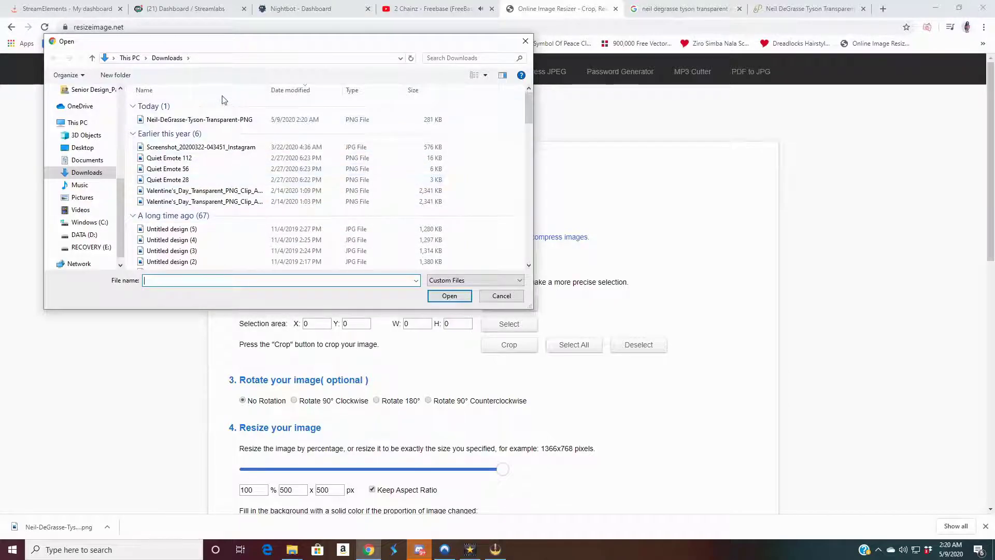
pyautogui.click(202, 122)
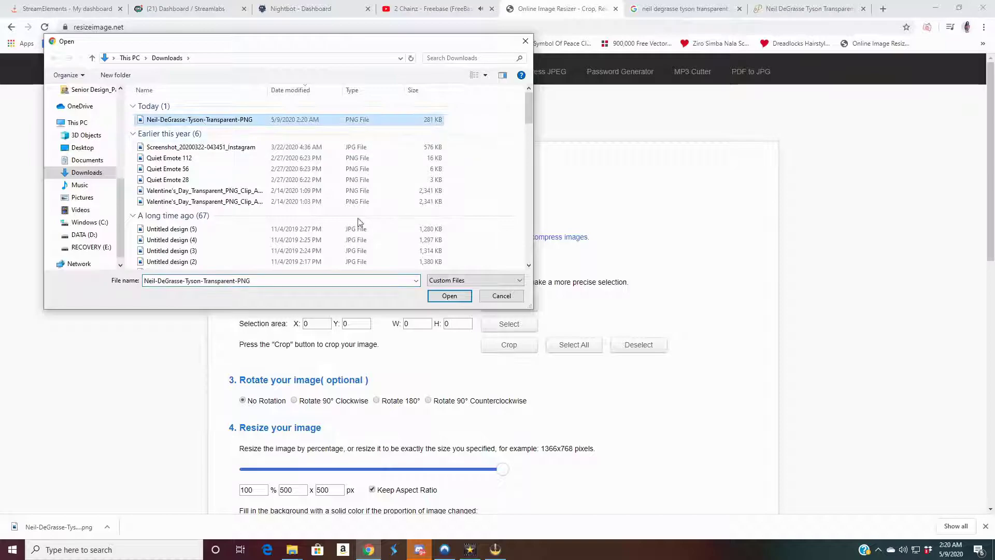
pyautogui.click(440, 300)
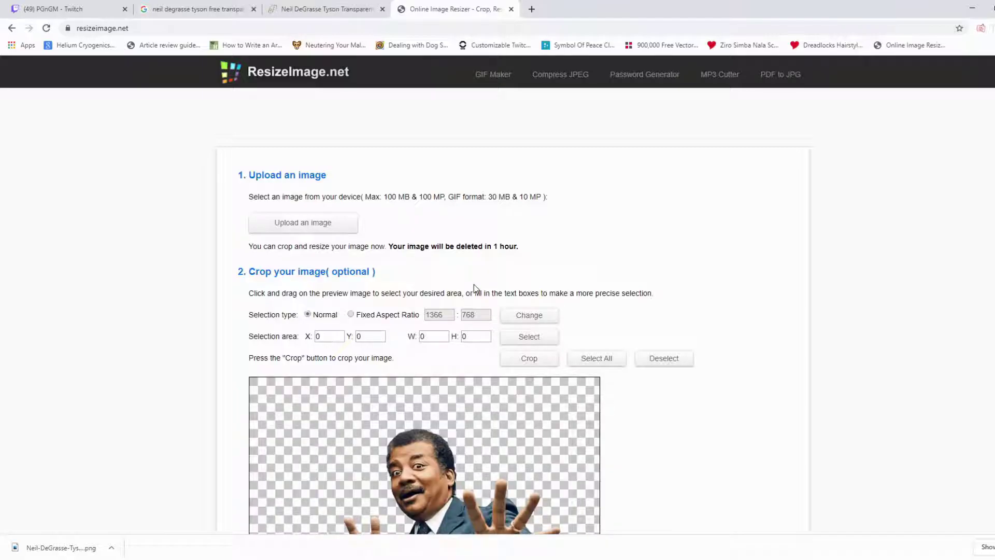
pyautogui.scroll(-5, 474, 288)
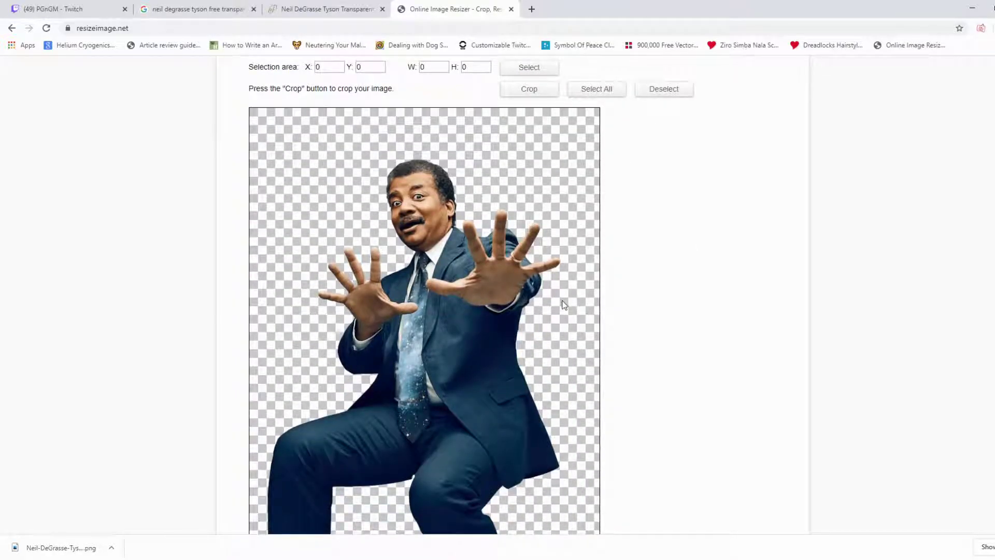
# Set the size to 112 x 112 px, aspect ratio unlocked, with a transparent PNG background fill.
pyautogui.scroll(-7, 492, 290)
pyautogui.scroll(4, 457, 290)
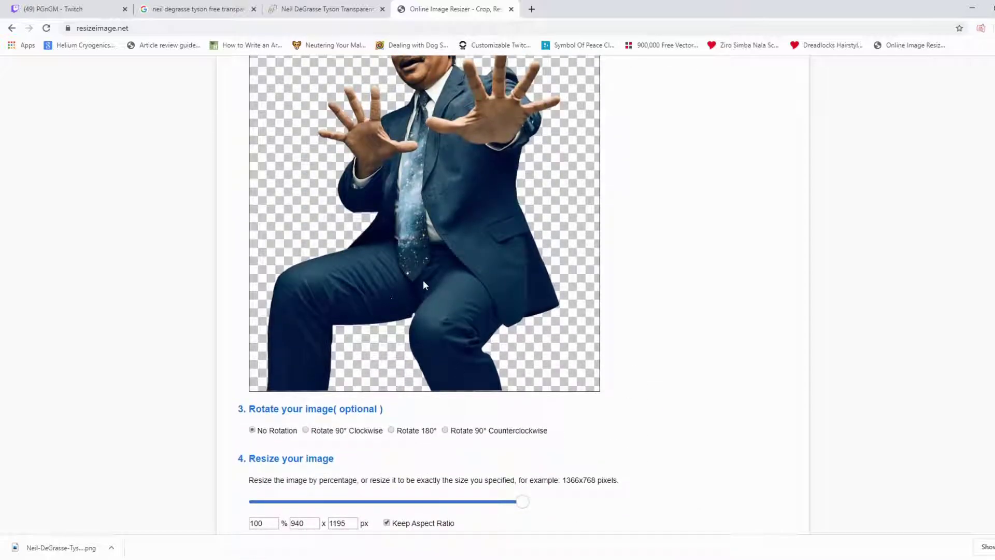
pyautogui.scroll(-4, 482, 257)
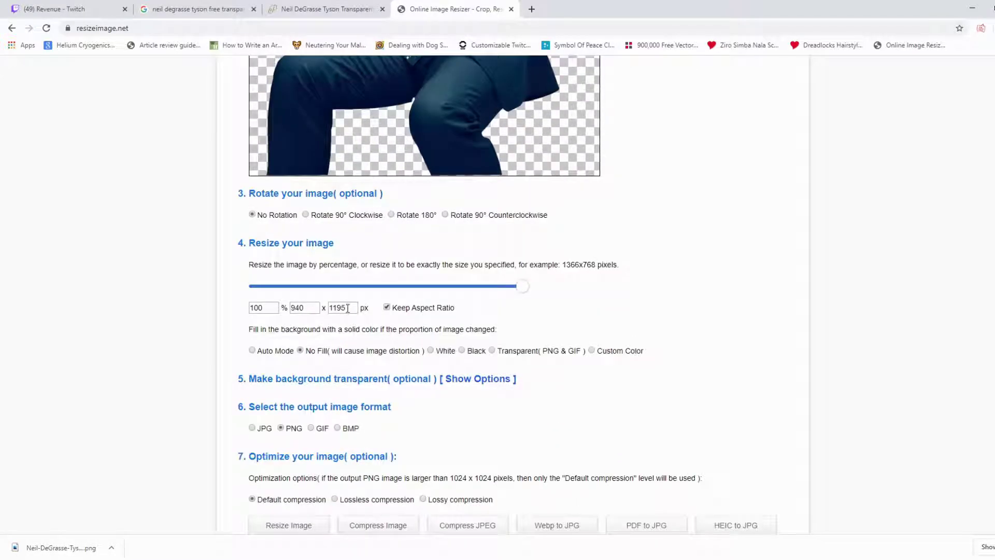
pyautogui.moveTo(355, 308); pyautogui.dragTo(323, 316)
pyautogui.write('128')
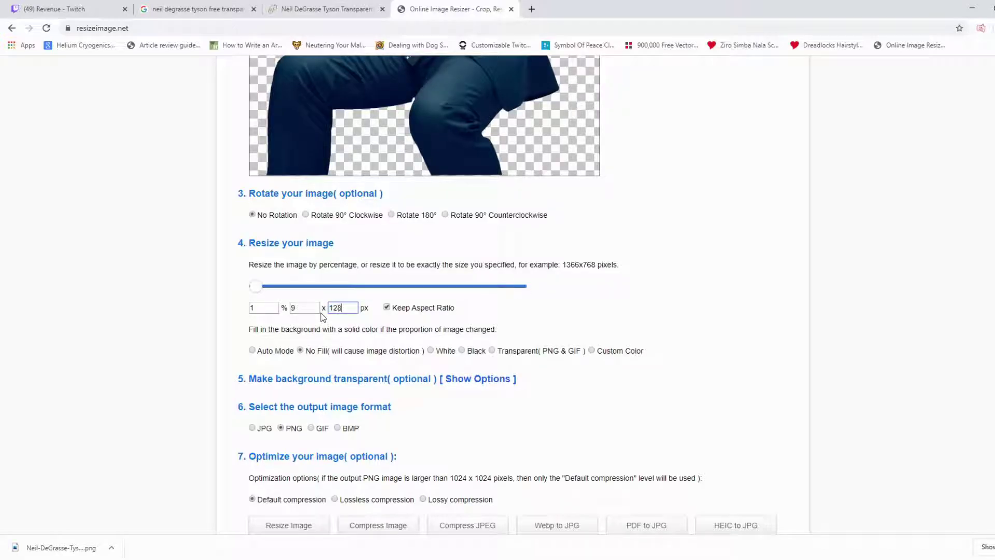
pyautogui.press('BackSpace')
pyautogui.write('12')
pyautogui.click(386, 308)
pyautogui.moveTo(311, 309); pyautogui.dragTo(265, 310)
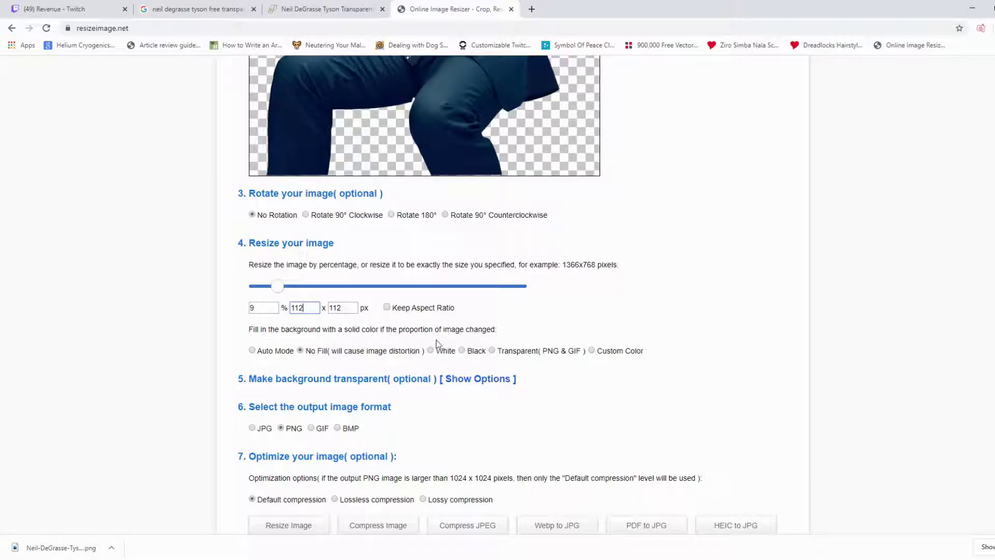
pyautogui.click(492, 350)
pyautogui.scroll(-1, 284, 419)
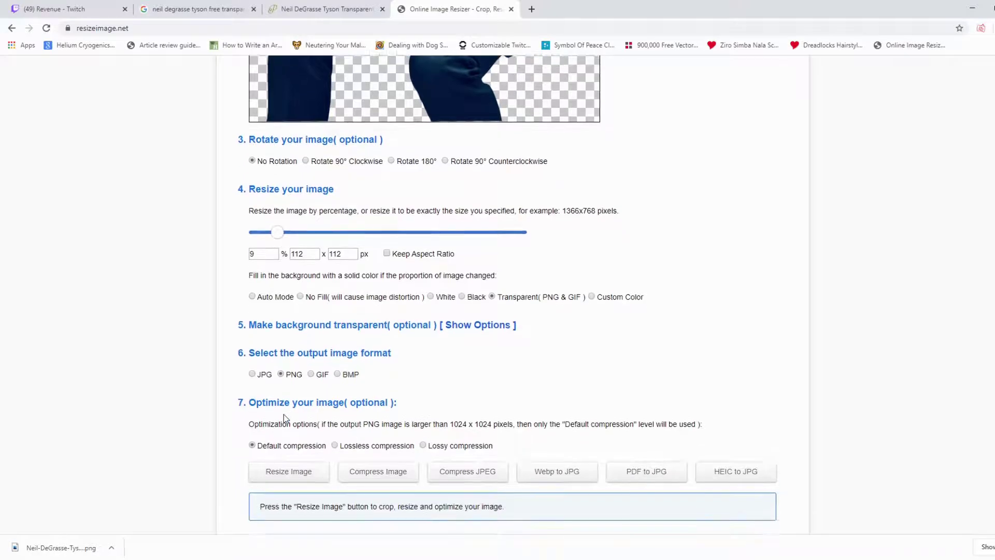
pyautogui.scroll(-2, 310, 391)
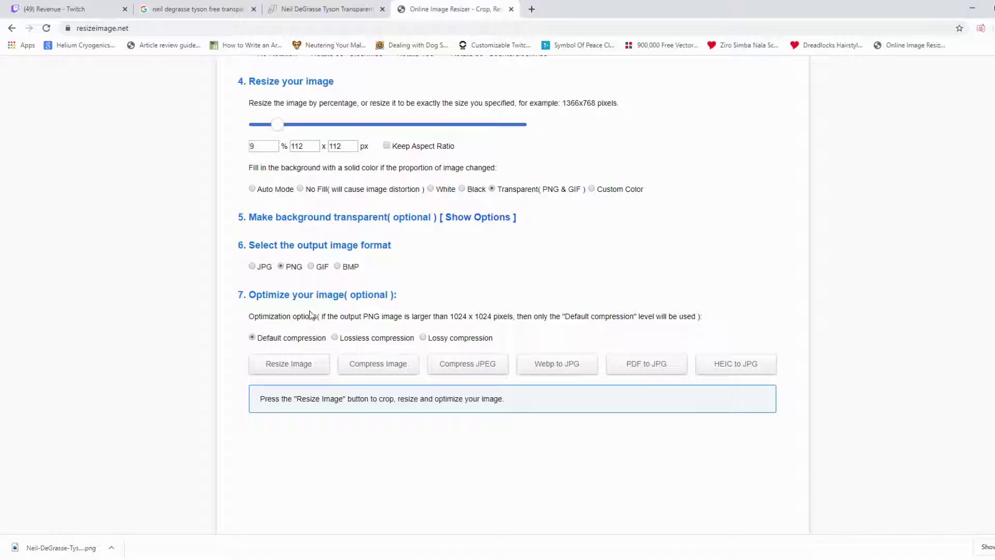
# Resize the image to 112x112 px and preview it on white, red, yellow and green backgrounds.
pyautogui.click(299, 369)
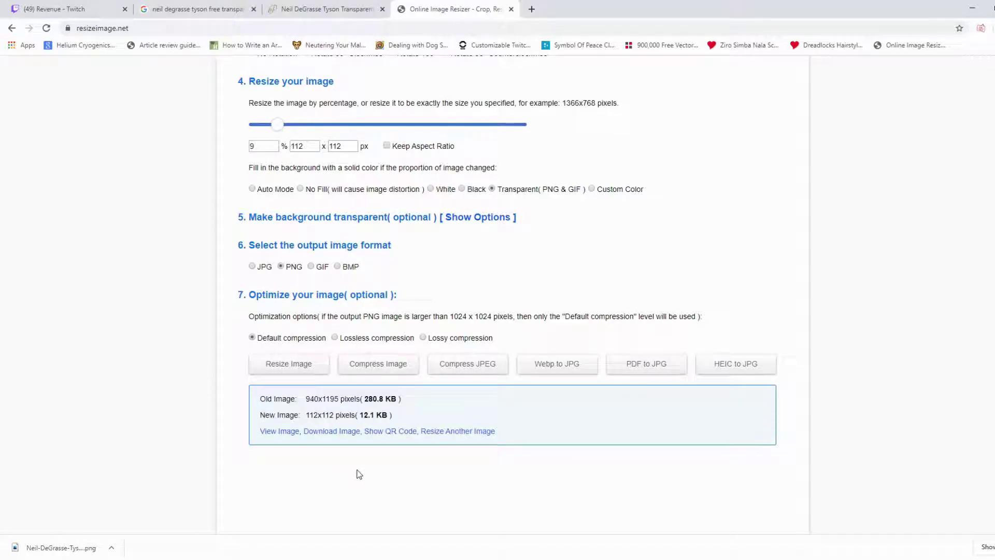
pyautogui.click(275, 433)
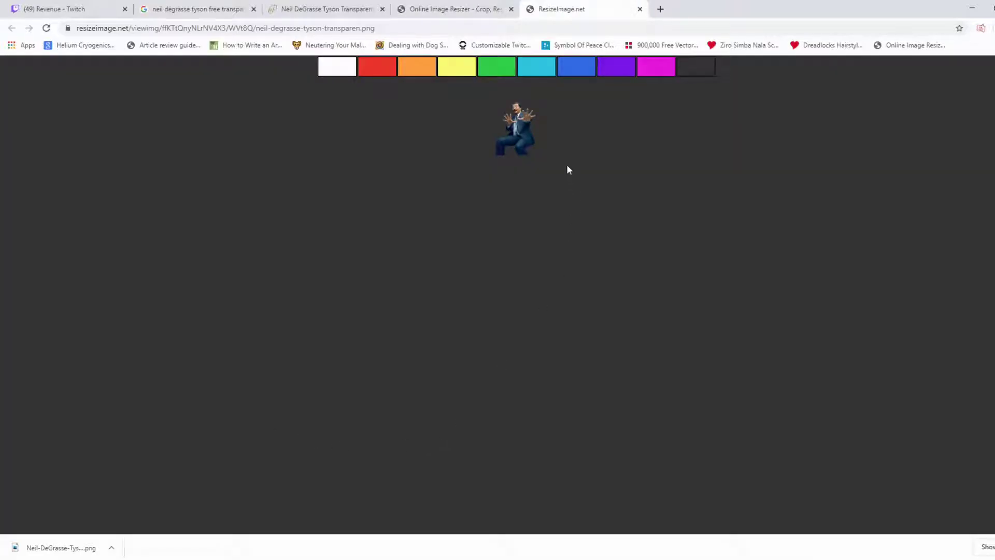
pyautogui.click(334, 72)
pyautogui.click(379, 71)
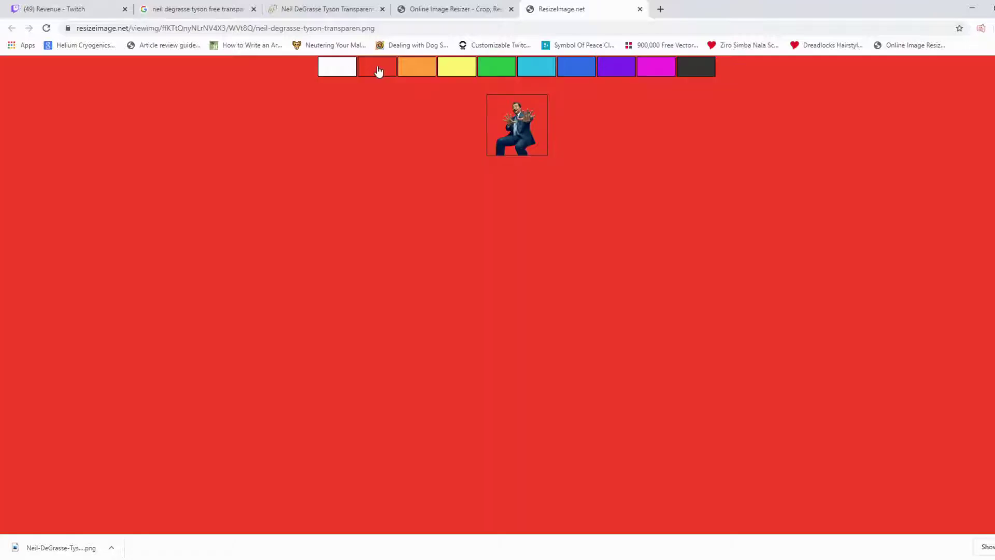
pyautogui.click(422, 72)
pyautogui.click(459, 71)
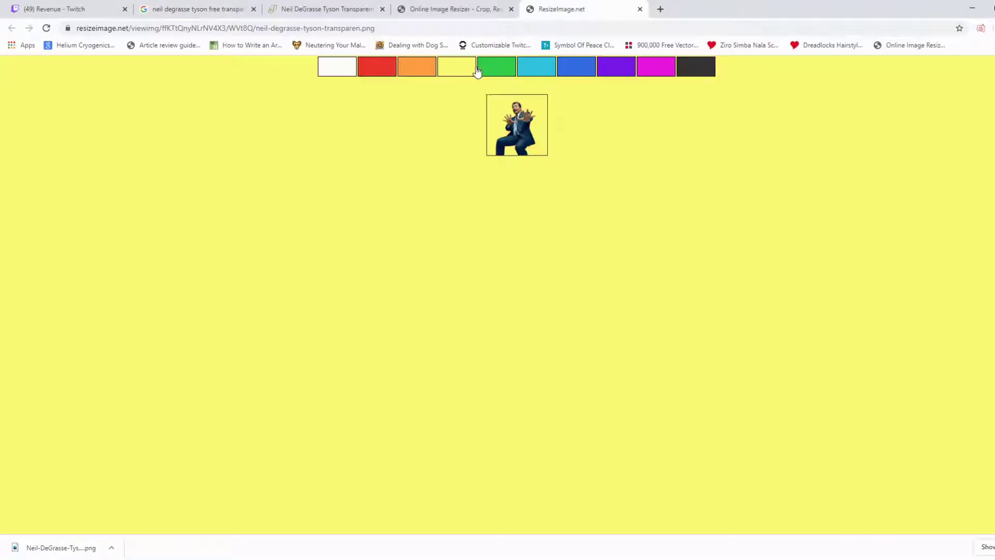
# Preview the emote on cyan, blue, purple, magenta and dark grey, then download the 112x112 PNG.
pyautogui.click(507, 71)
pyautogui.click(536, 70)
pyautogui.click(572, 70)
pyautogui.click(613, 73)
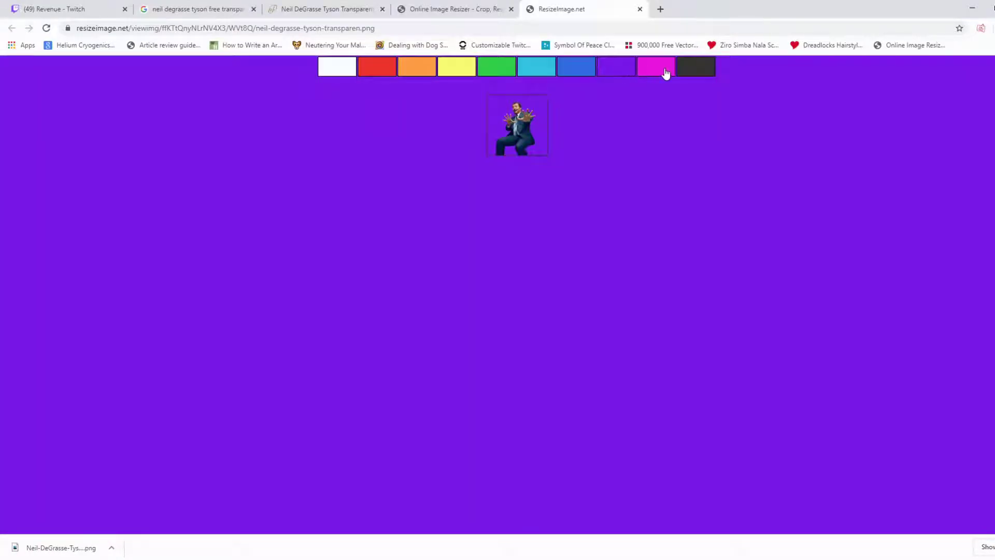
pyautogui.click(667, 74)
pyautogui.click(703, 72)
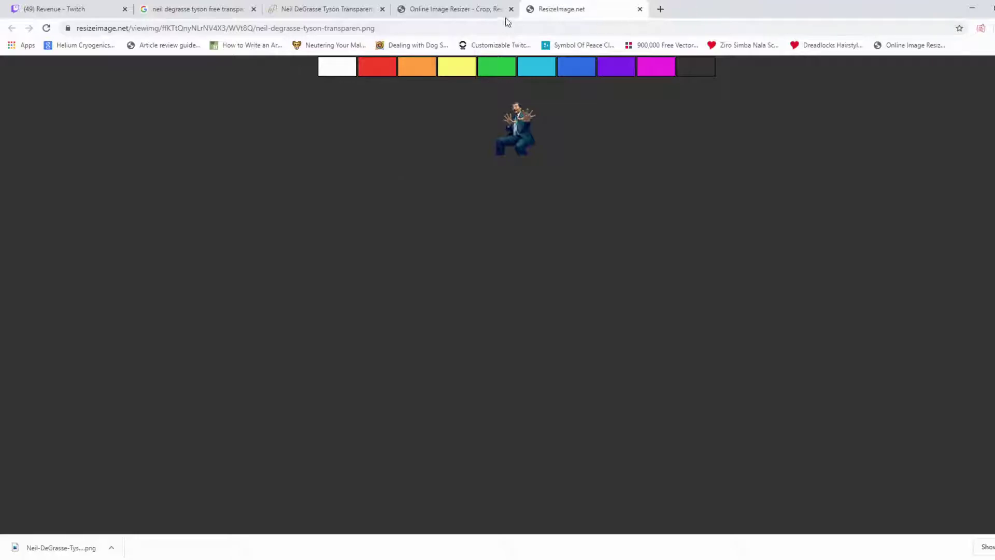
pyautogui.click(462, 10)
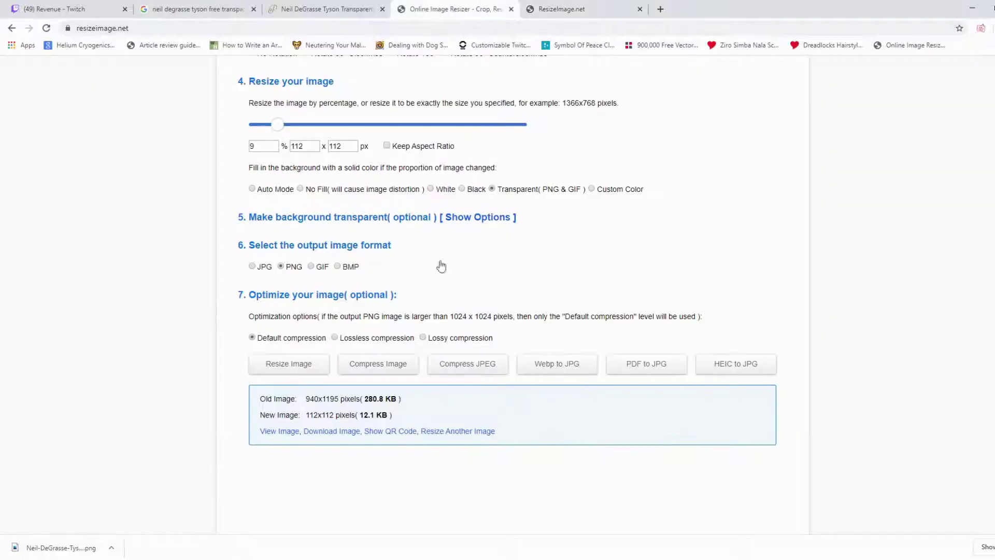
pyautogui.click(333, 432)
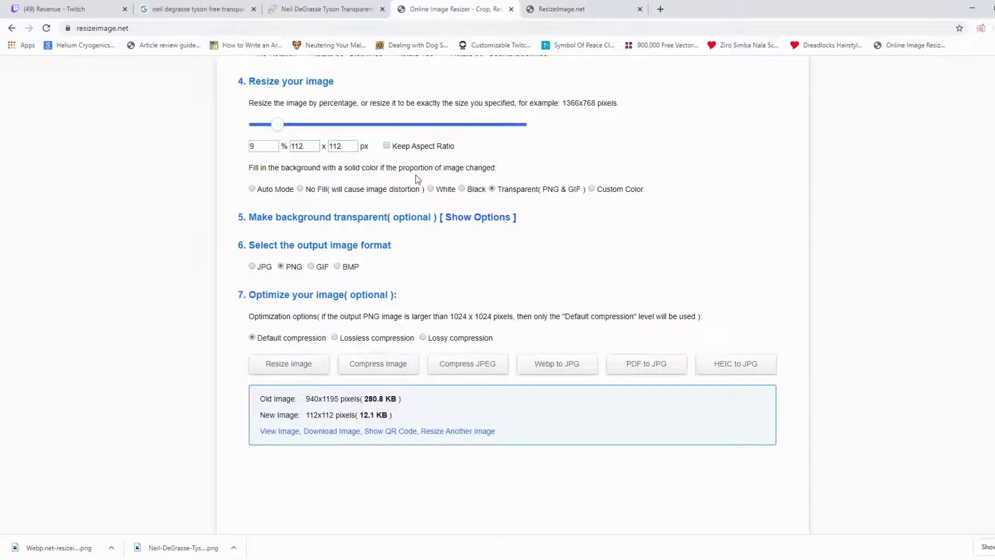
# Change width and height to 56 px, resize, and preview the 56x56 version.
pyautogui.scroll(3, 363, 238)
pyautogui.doubleClick(344, 308)
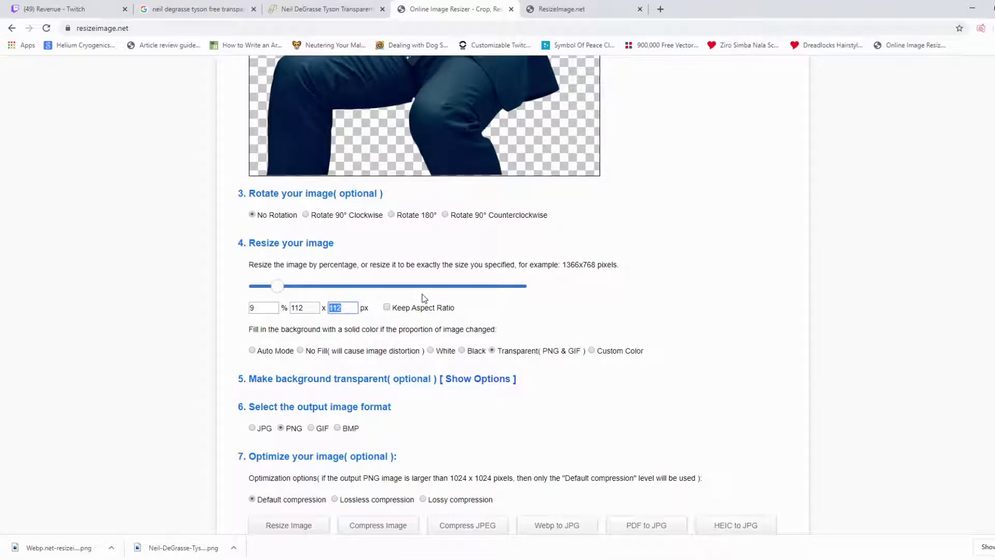
pyautogui.write('56')
pyautogui.doubleClick(317, 308)
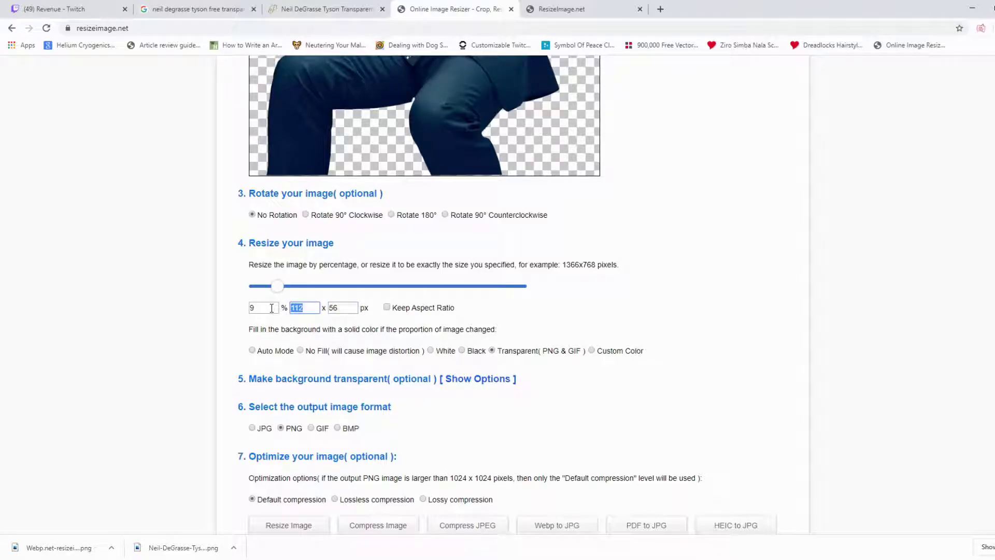
pyautogui.write('56')
pyautogui.scroll(-1, 200, 290)
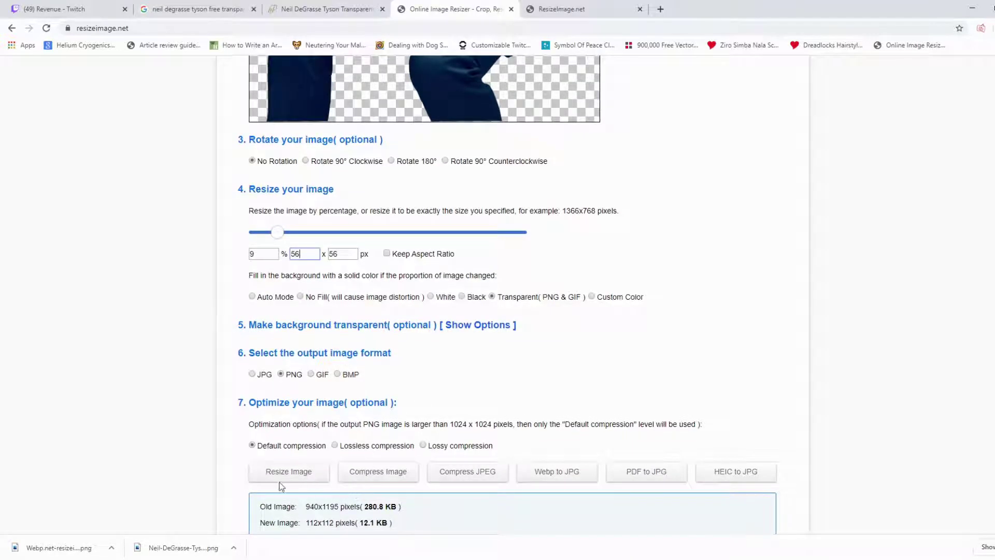
pyautogui.click(278, 473)
pyautogui.scroll(-3, 349, 480)
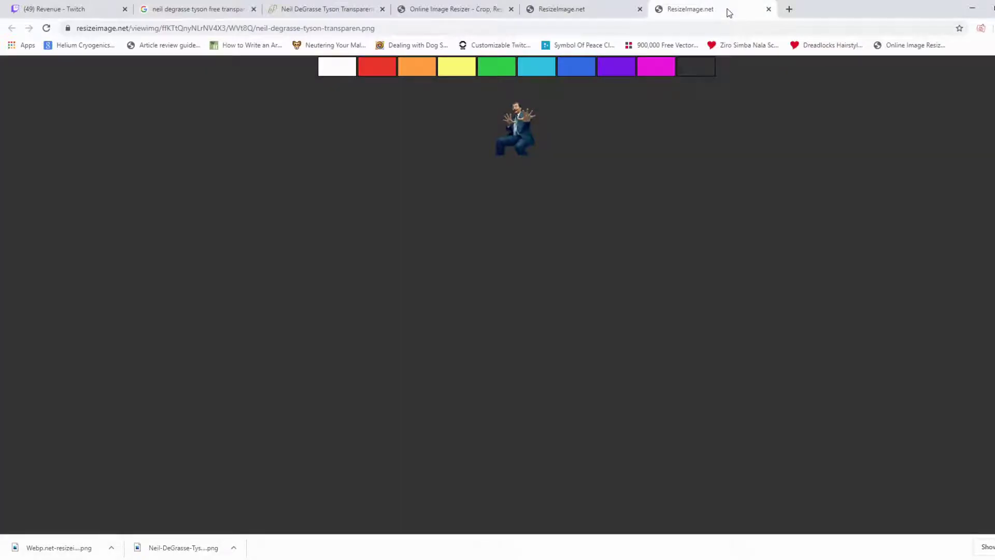
pyautogui.click(574, 12)
# Change width and height to 28 px, resize, and download the 28x28 PNG.
pyautogui.click(454, 9)
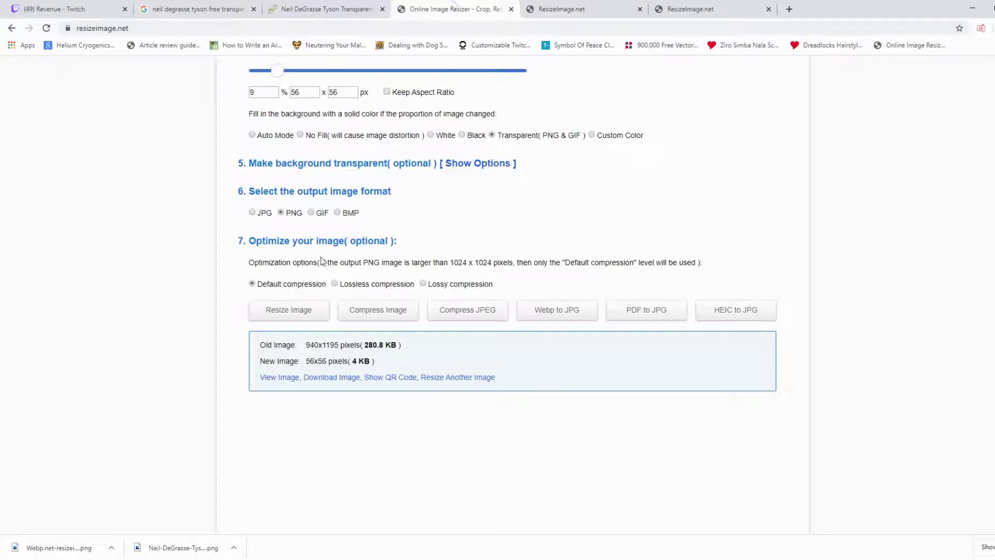
pyautogui.scroll(2, 308, 280)
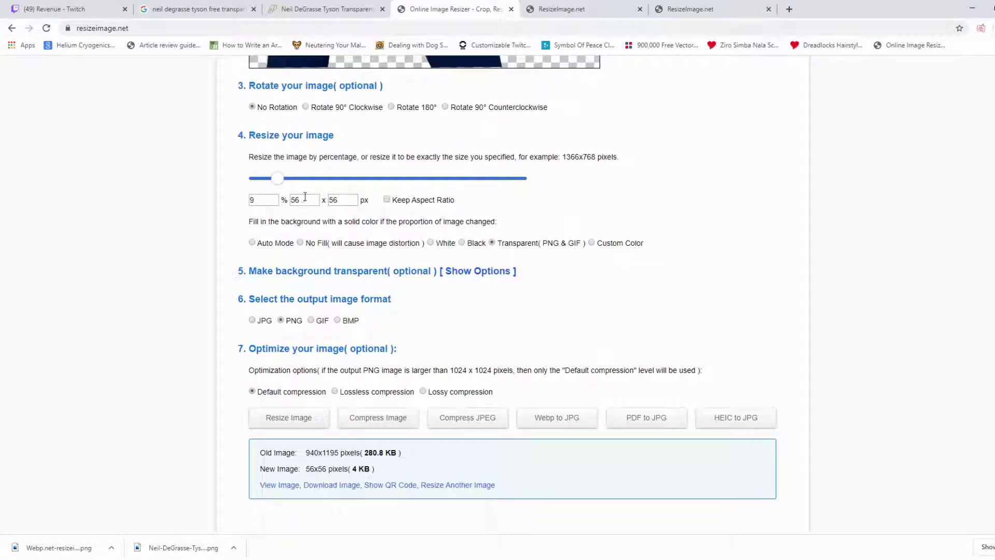
pyautogui.doubleClick(307, 199)
pyautogui.doubleClick(352, 200)
pyautogui.click(290, 418)
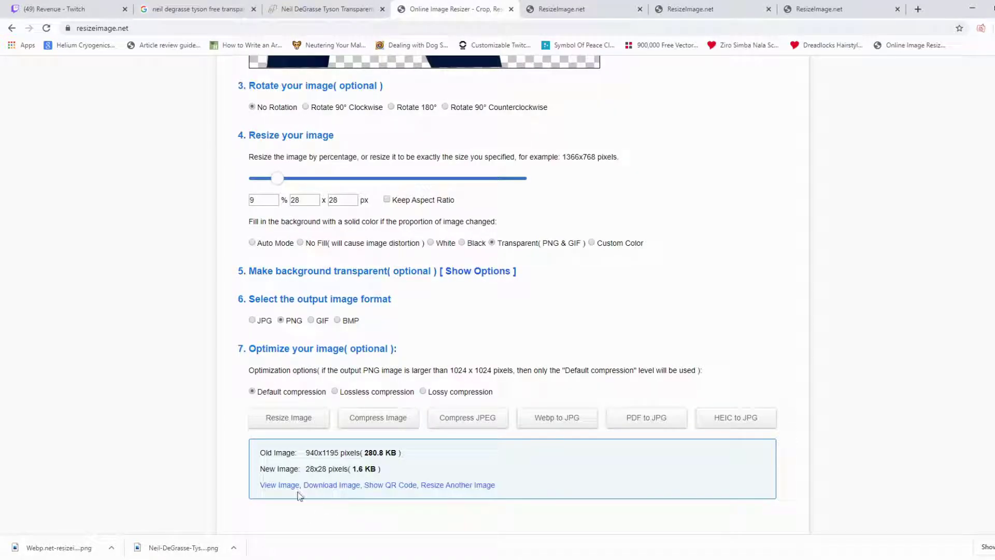
pyautogui.click(333, 485)
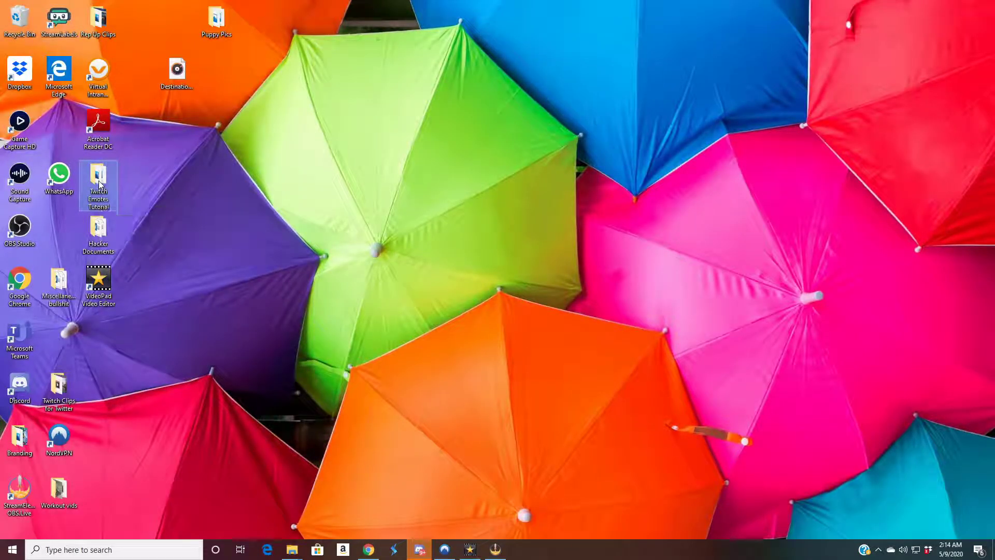
# Check that Test Image 56 in the Twitch Emotes Tutorial folder has the right size.
pyautogui.doubleClick(99, 179)
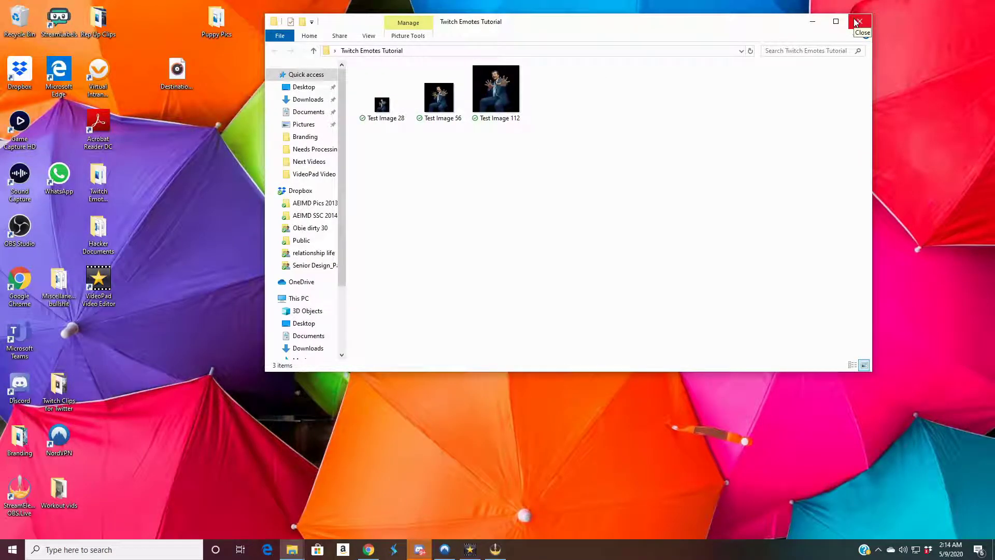
pyautogui.click(439, 99)
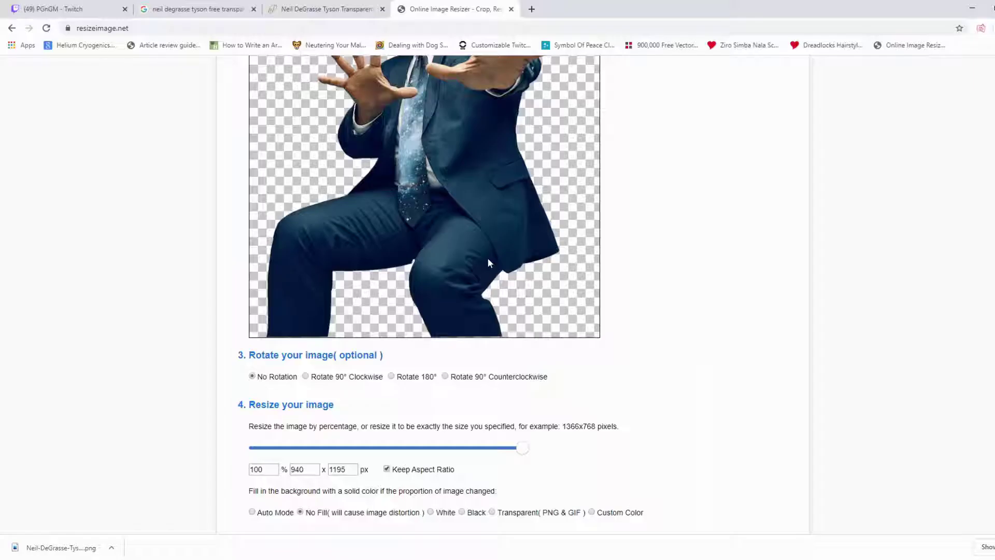
# Go to the Twitch channel page and reach the Creator Dashboard from the account menu.
pyautogui.scroll(10, 522, 247)
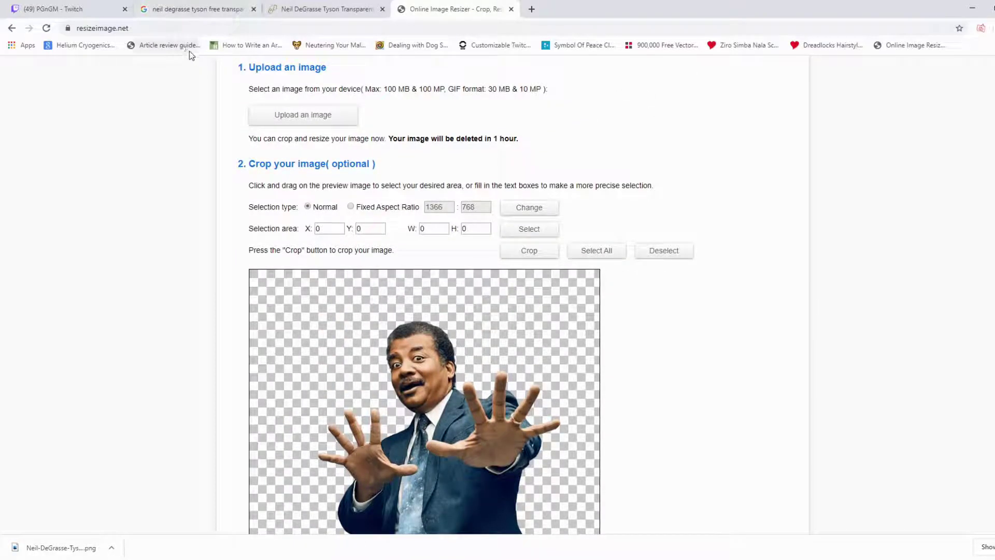
pyautogui.click(76, 12)
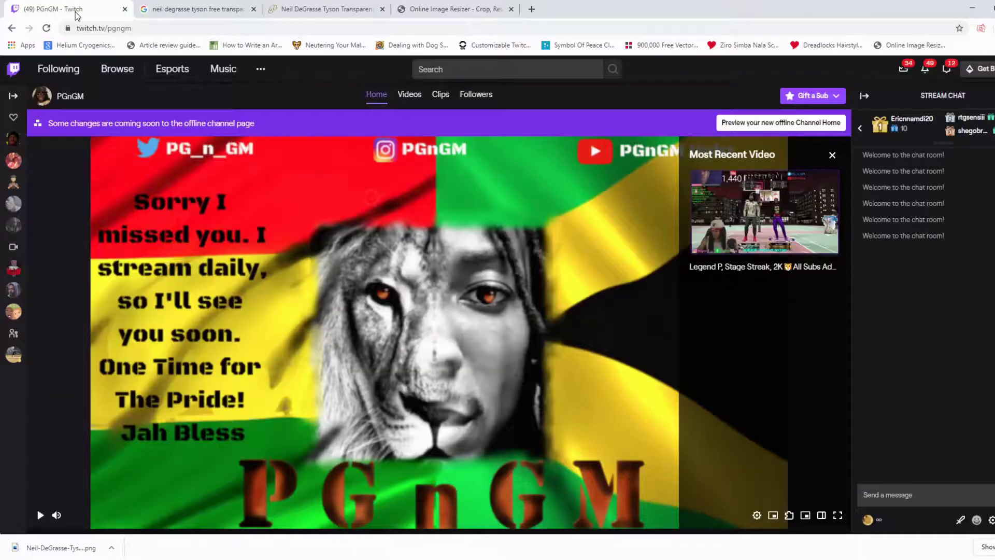
pyautogui.click(992, 69)
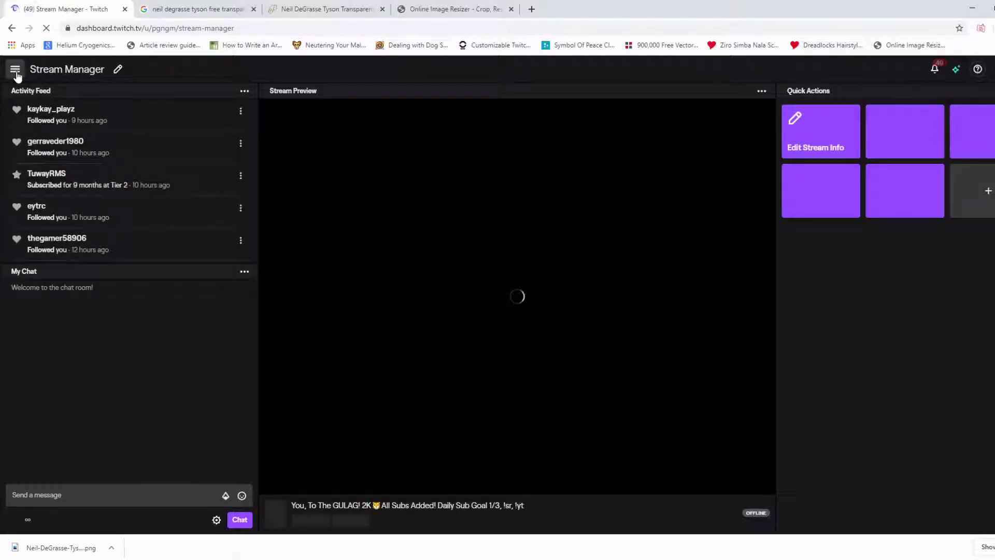
# Open Preferences > Affiliate to show the Revenue settings page.
pyautogui.click(15, 70)
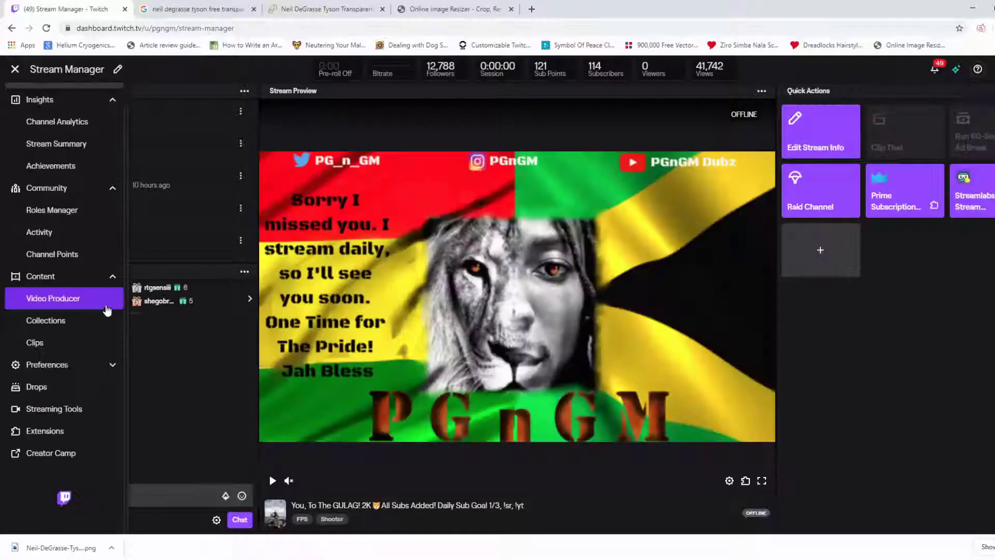
pyautogui.click(109, 365)
pyautogui.scroll(-1, 93, 369)
pyautogui.click(45, 365)
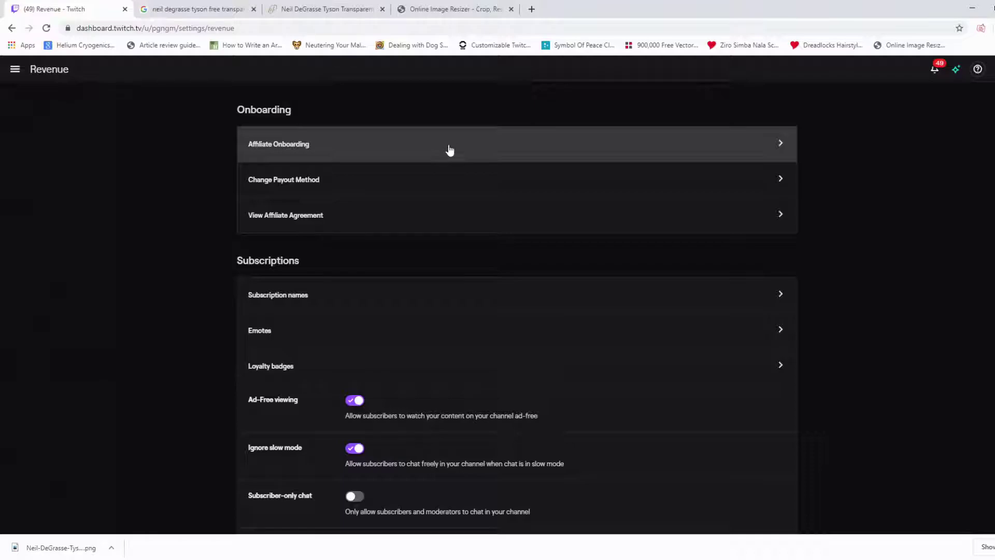
# Open Emotes under Subscriptions and switch the Emotes Settings page into edit mode.
pyautogui.scroll(-1, 419, 242)
pyautogui.scroll(-1, 419, 243)
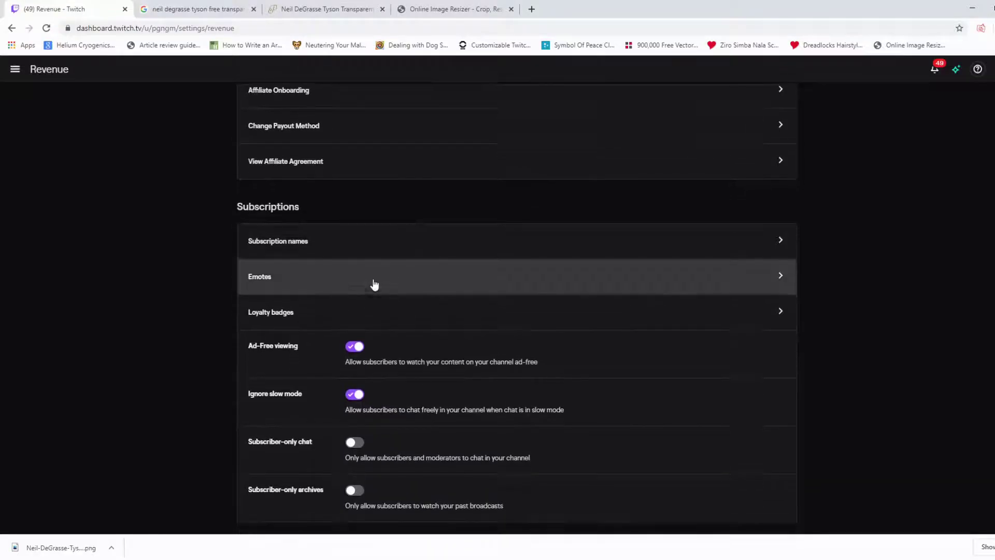
pyautogui.click(487, 275)
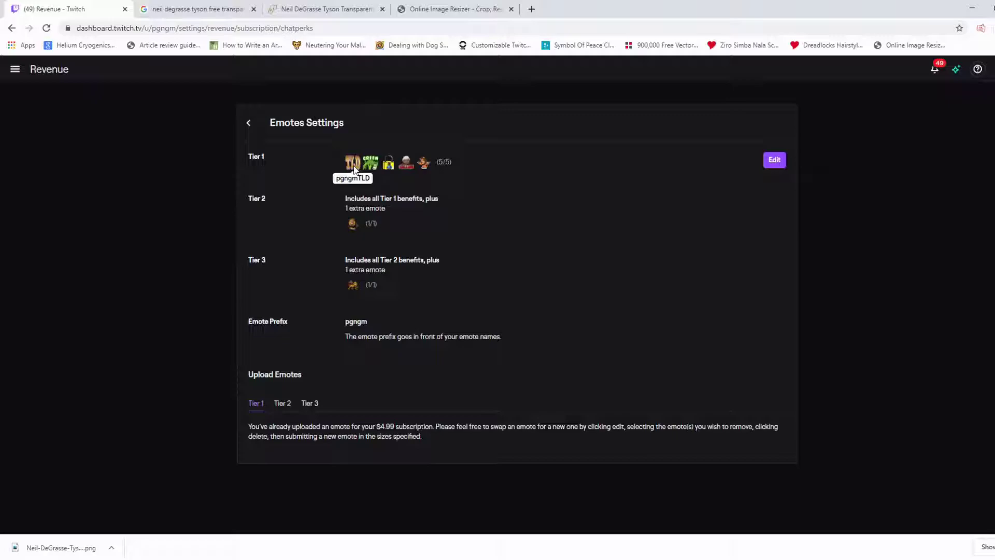
pyautogui.click(773, 160)
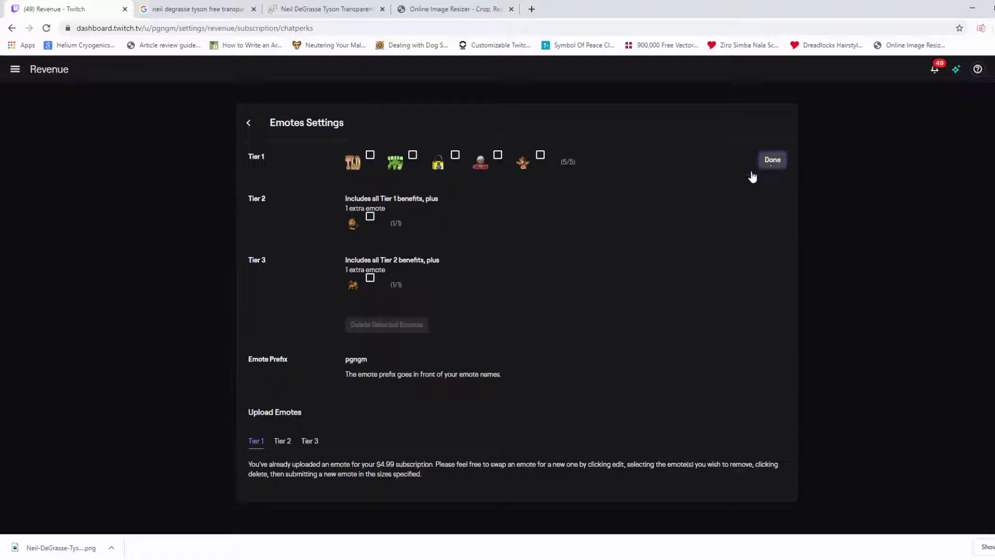